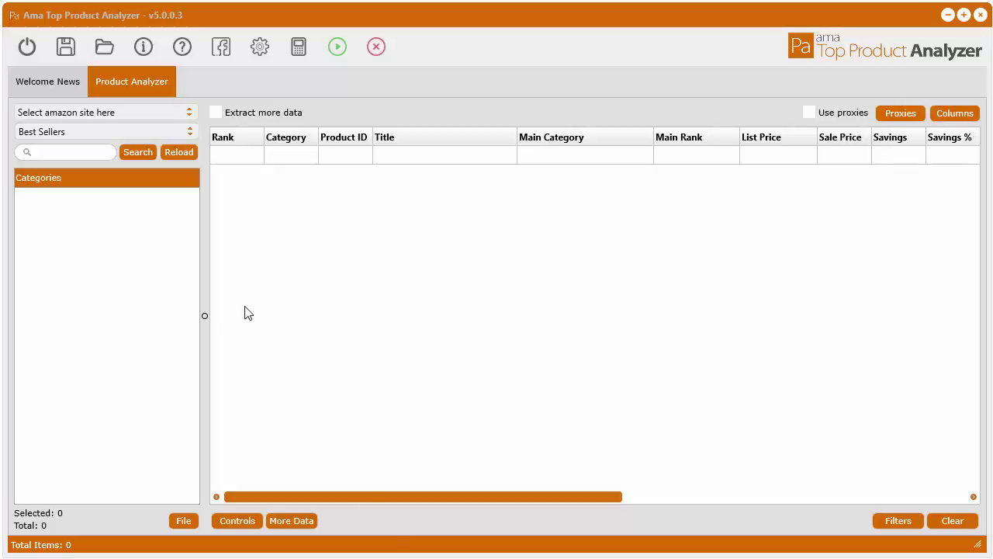
# Widen the categories panel and load the amazon.com category tree.
pyautogui.moveTo(208, 314); pyautogui.dragTo(252, 315)
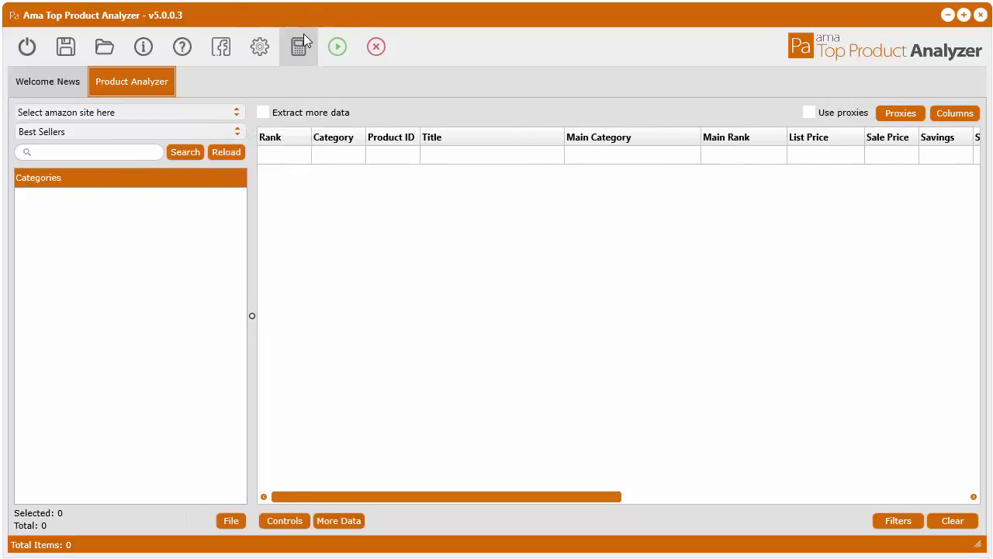
pyautogui.click(145, 114)
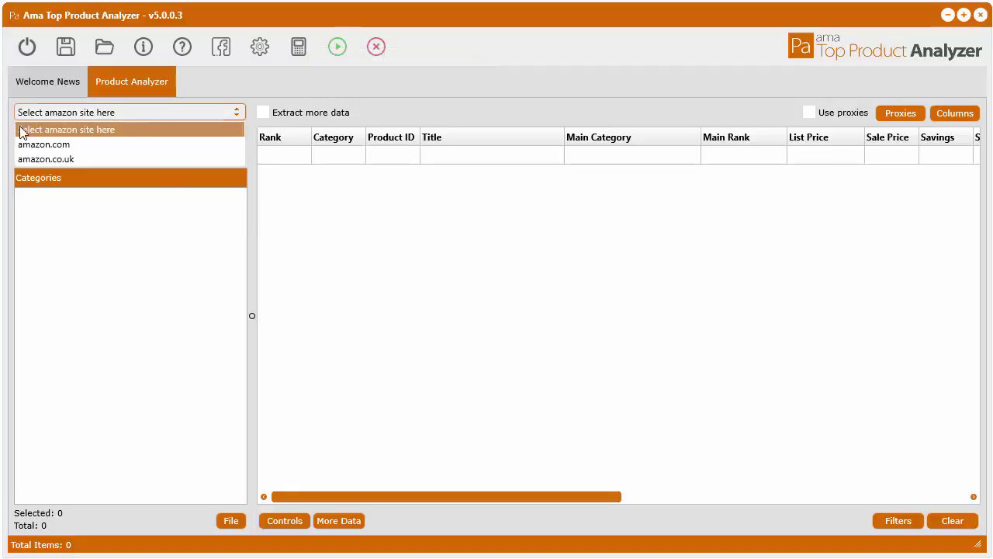
pyautogui.click(69, 144)
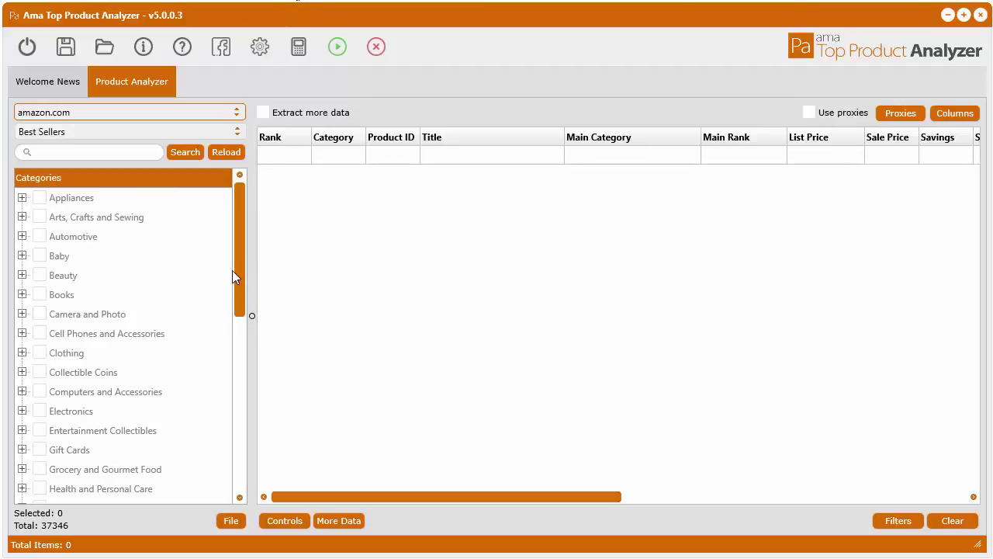
pyautogui.moveTo(235, 270); pyautogui.dragTo(238, 219)
# Briefly view amazon.co.uk categories, then return to amazon.com's 37346 categories.
pyautogui.click(131, 112)
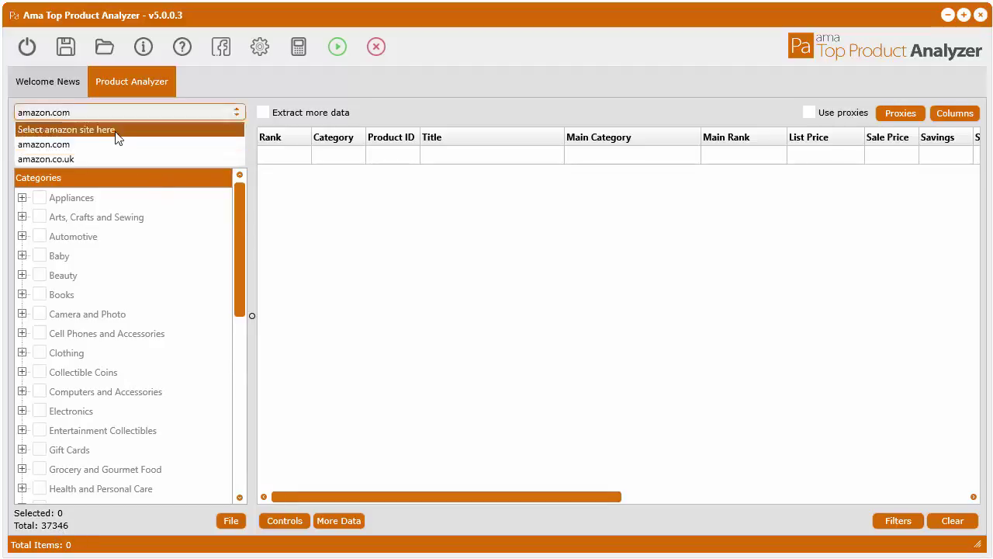
pyautogui.click(114, 160)
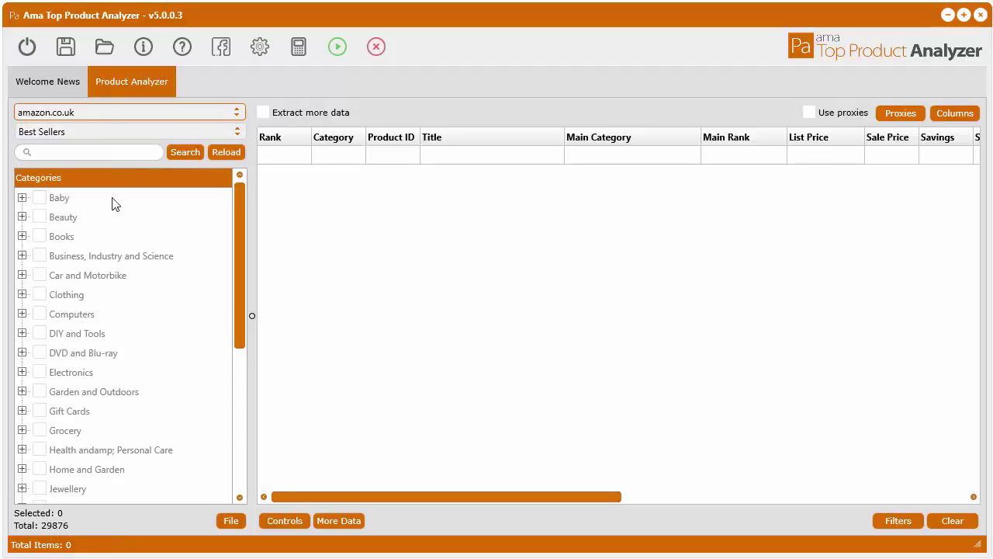
pyautogui.click(99, 115)
pyautogui.click(98, 144)
pyautogui.moveTo(239, 222); pyautogui.dragTo(95, 247)
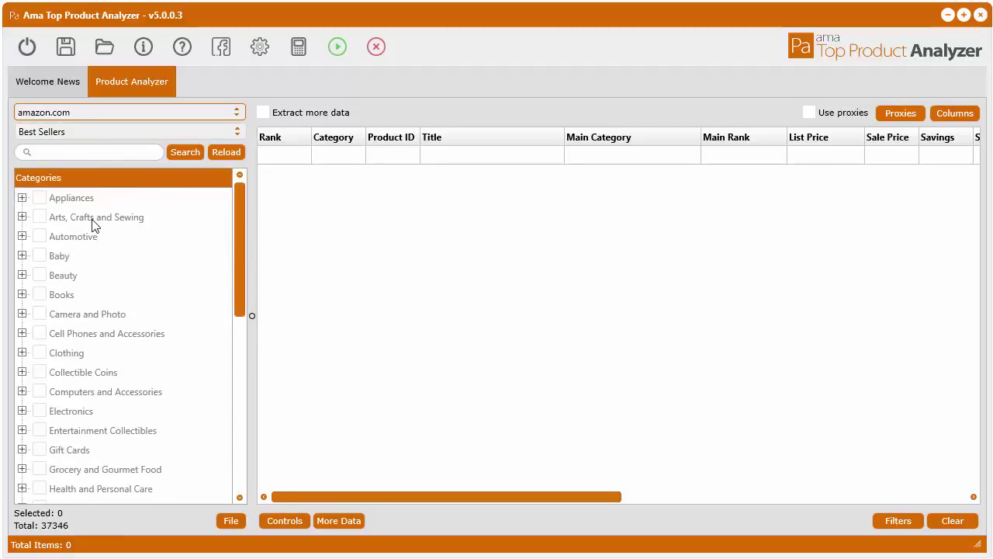
# Open Arts, Crafts and Sewing on Amazon with View category.
pyautogui.rightClick(93, 222)
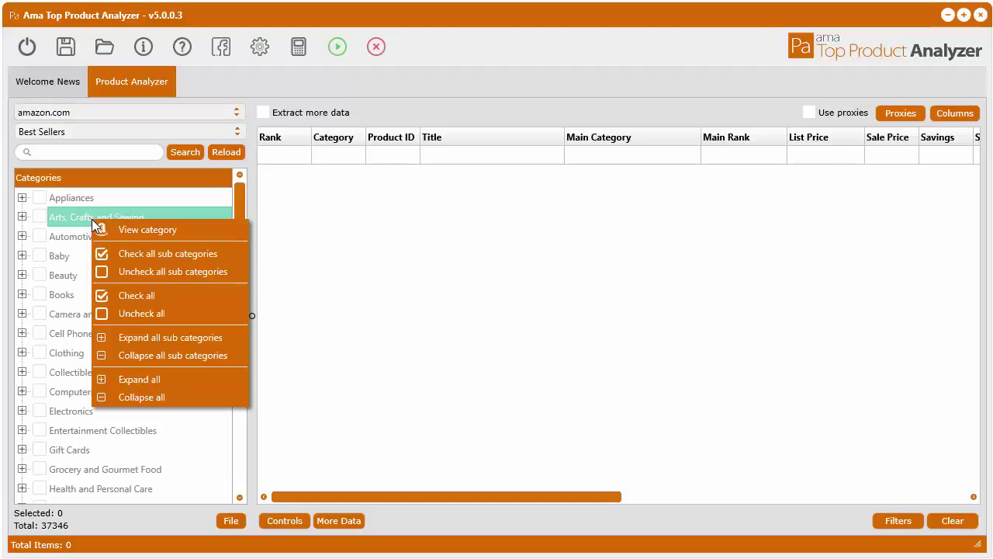
pyautogui.click(137, 229)
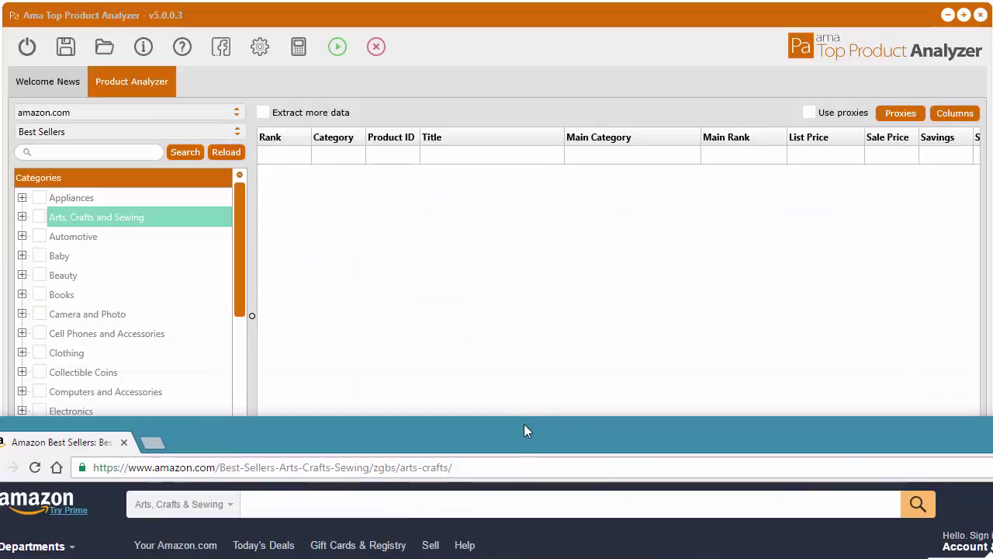
# Maximise Chrome to read the Arts, Crafts & Sewing Best Sellers page, then minimise it.
pyautogui.moveTo(525, 424); pyautogui.dragTo(551, 24)
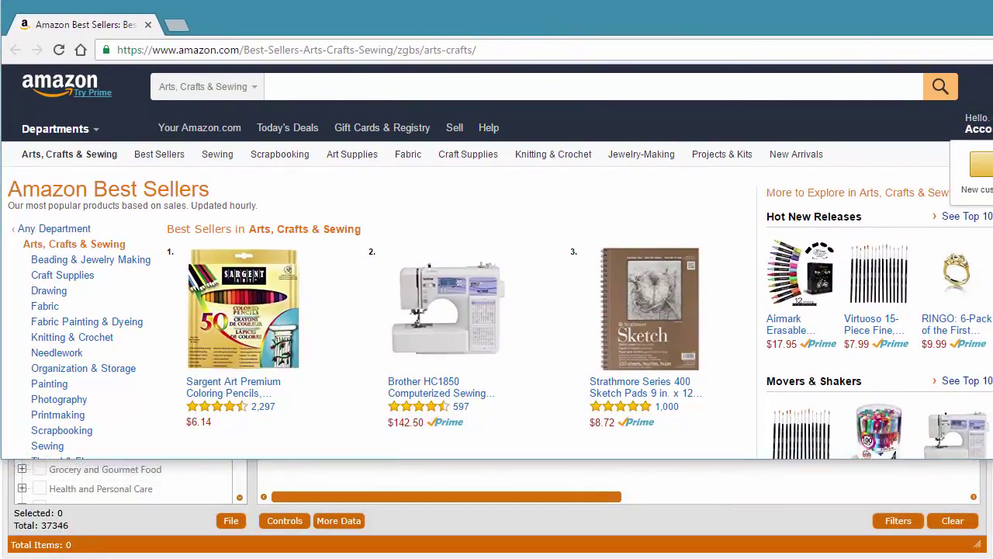
pyautogui.moveTo(551, 24); pyautogui.dragTo(550, 1)
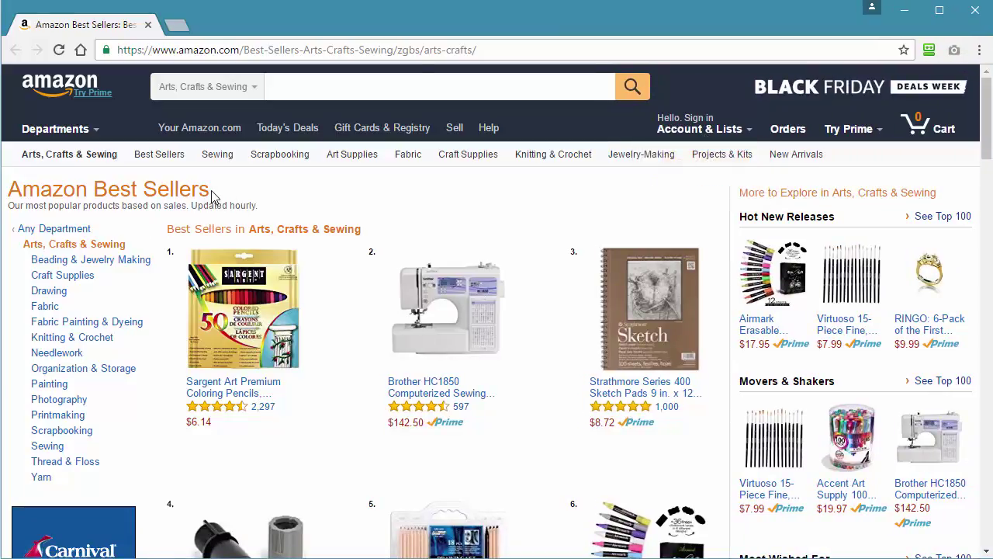
pyautogui.moveTo(215, 194); pyautogui.dragTo(23, 190)
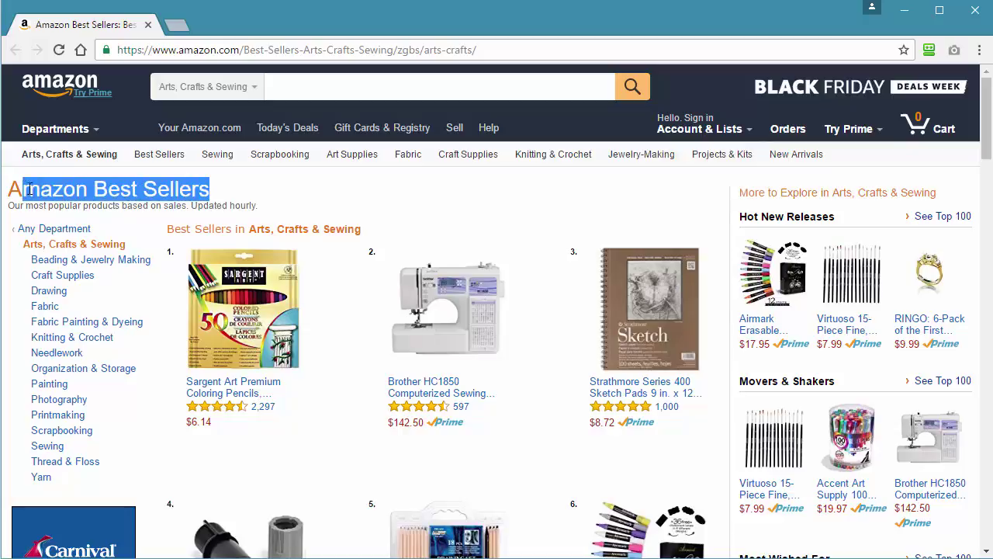
pyautogui.click(904, 11)
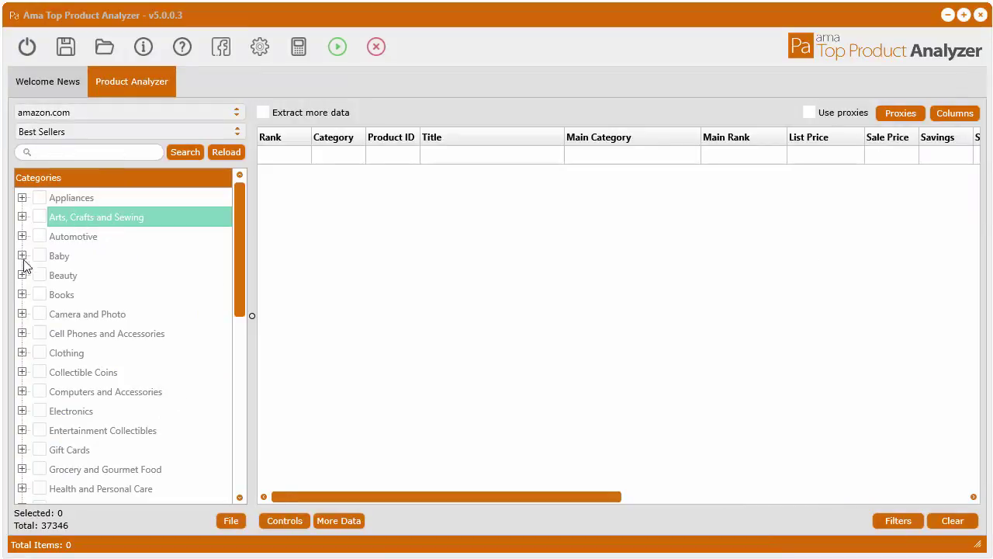
# Switch to Hot New Releases and expand Baby > Bathing and Skin Care > Skin Care.
pyautogui.click(62, 134)
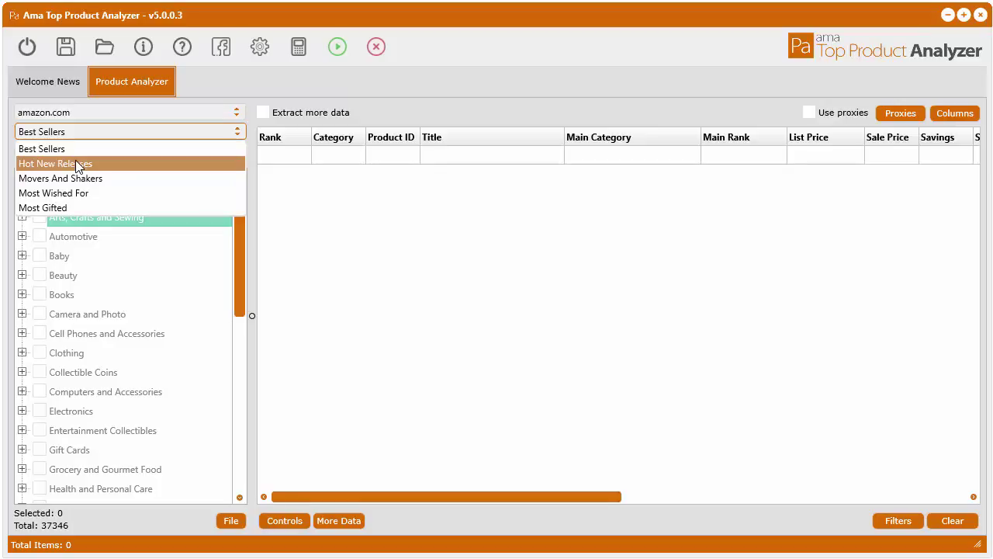
pyautogui.click(76, 163)
pyautogui.click(22, 256)
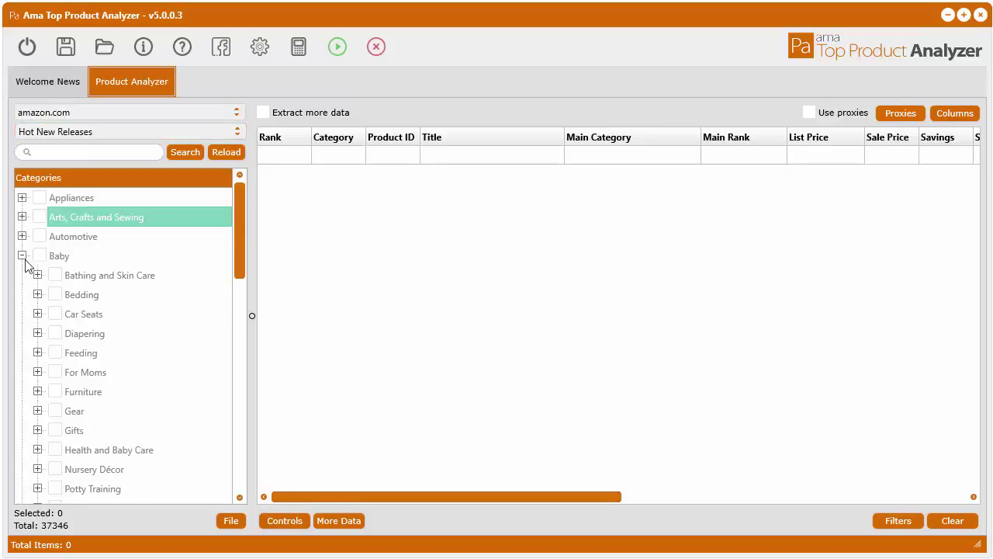
pyautogui.click(37, 275)
pyautogui.click(52, 468)
pyautogui.scroll(-1, 147, 462)
pyautogui.scroll(-1, 147, 463)
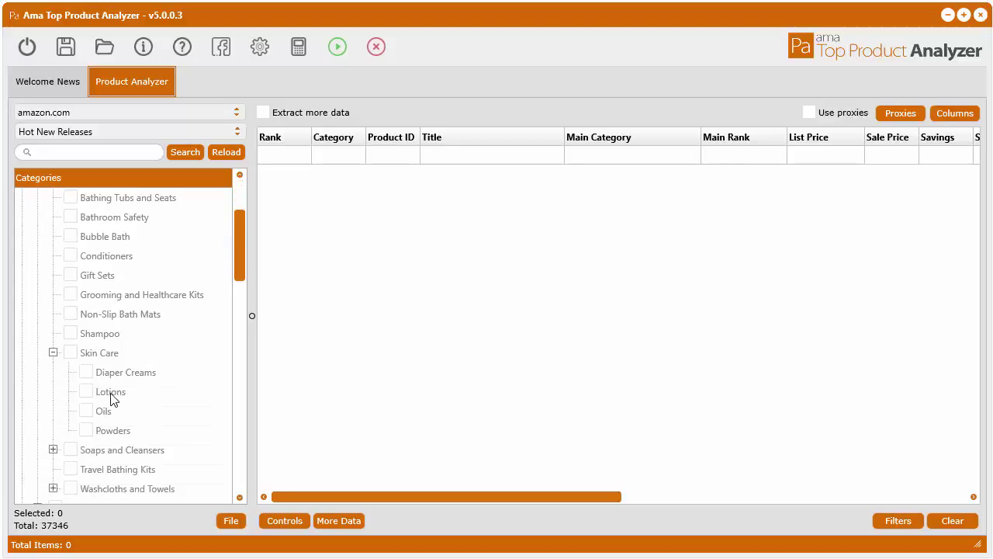
# Open the Lotions category on Amazon with View category.
pyautogui.rightClick(110, 393)
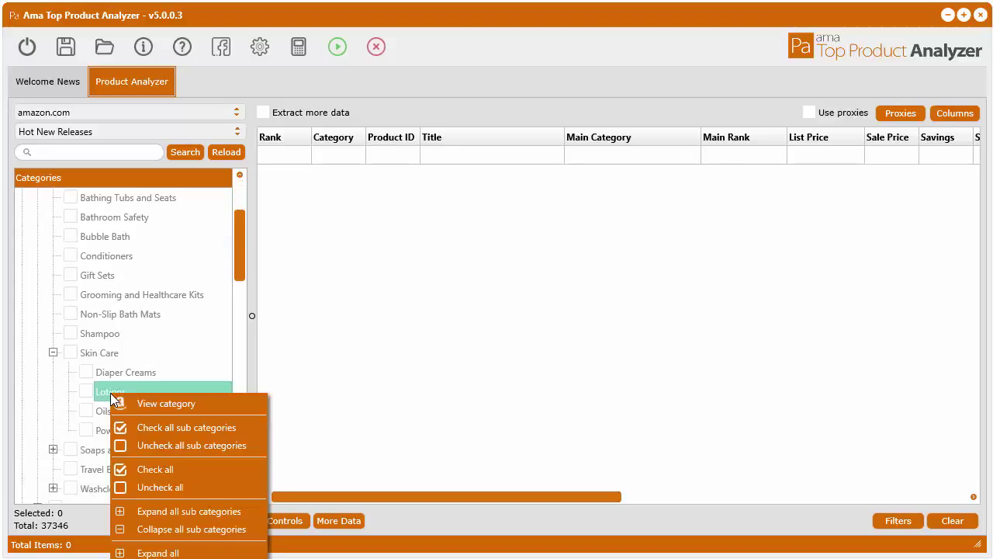
pyautogui.click(178, 406)
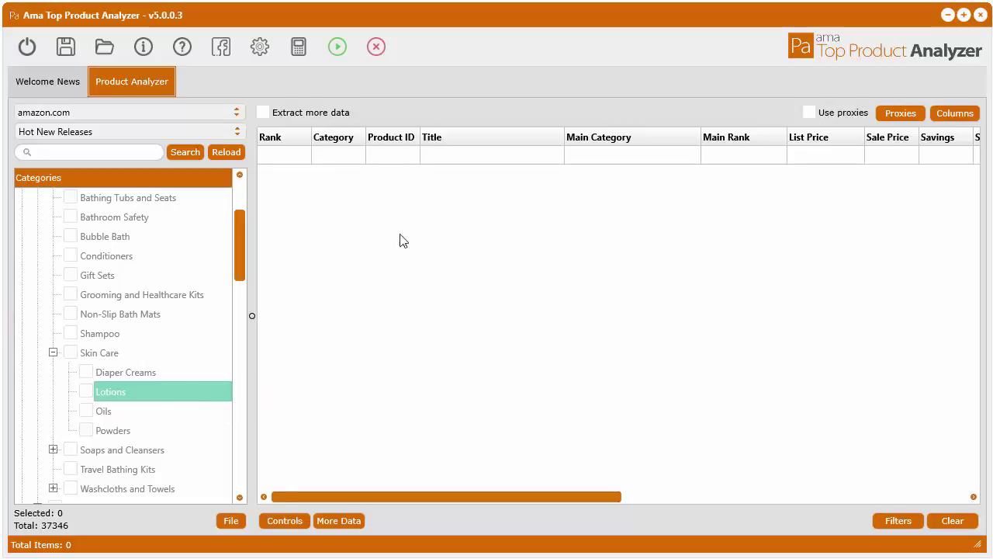
pyautogui.rightClick(125, 387)
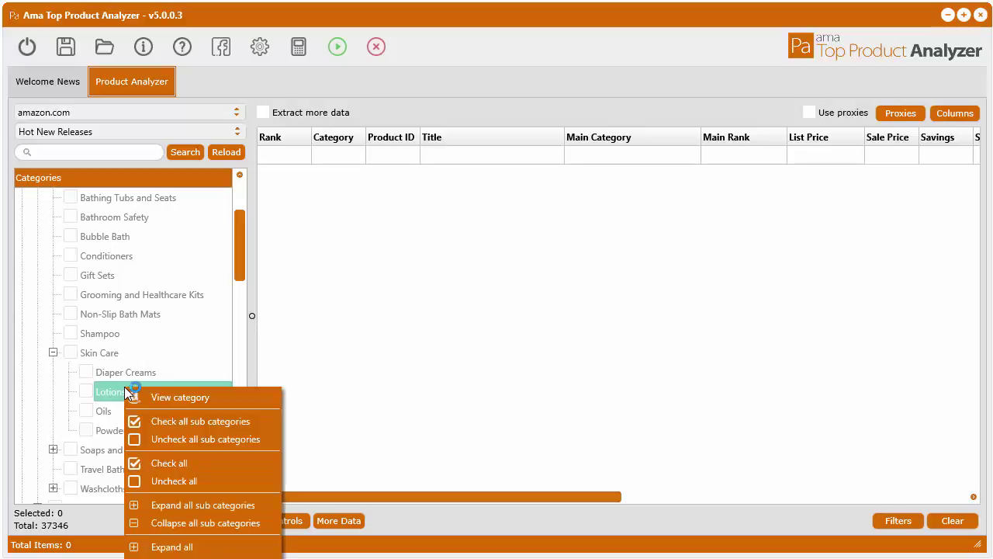
pyautogui.click(165, 398)
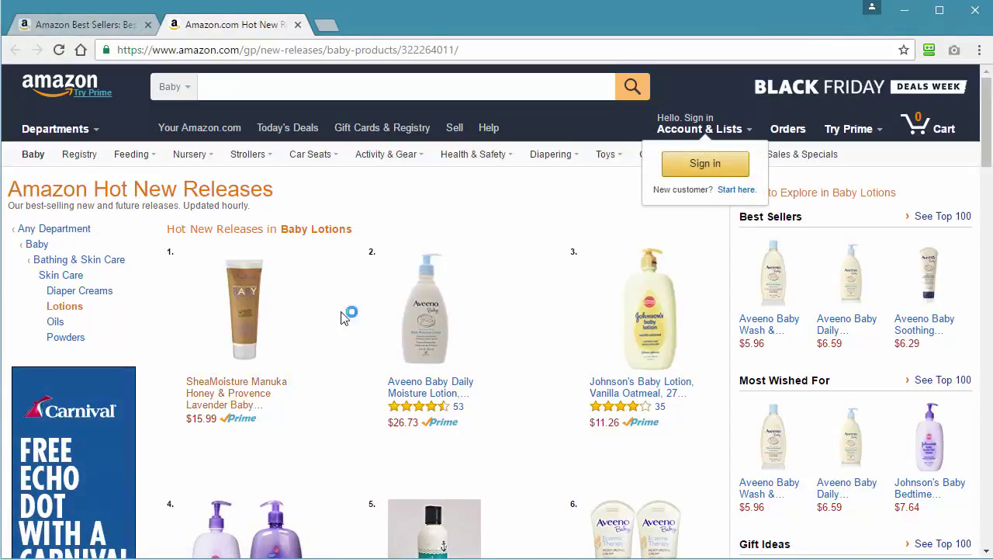
# Scroll through the Baby Lotions Hot New Releases page, then minimise Chrome.
pyautogui.scroll(-2, 587, 344)
pyautogui.scroll(-20, 588, 345)
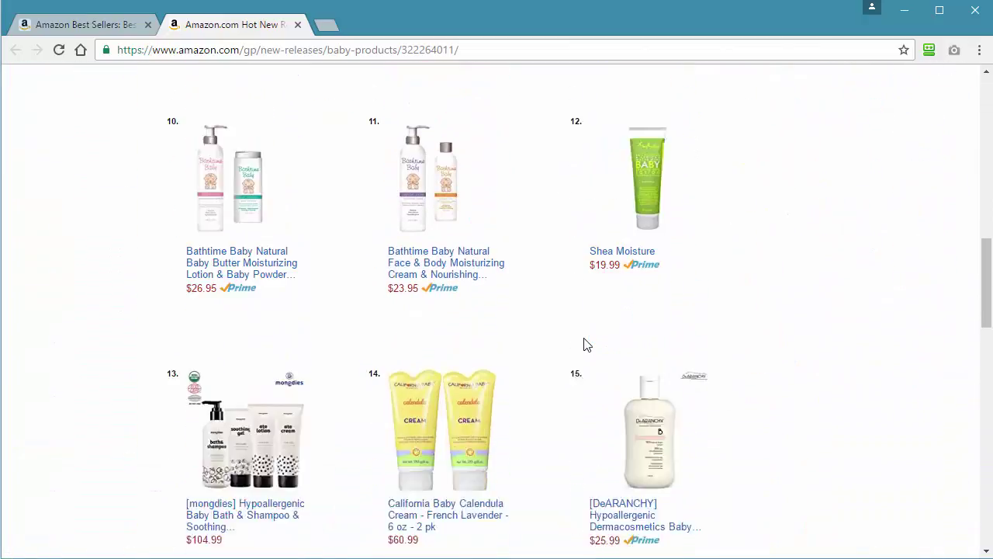
pyautogui.scroll(20, 587, 344)
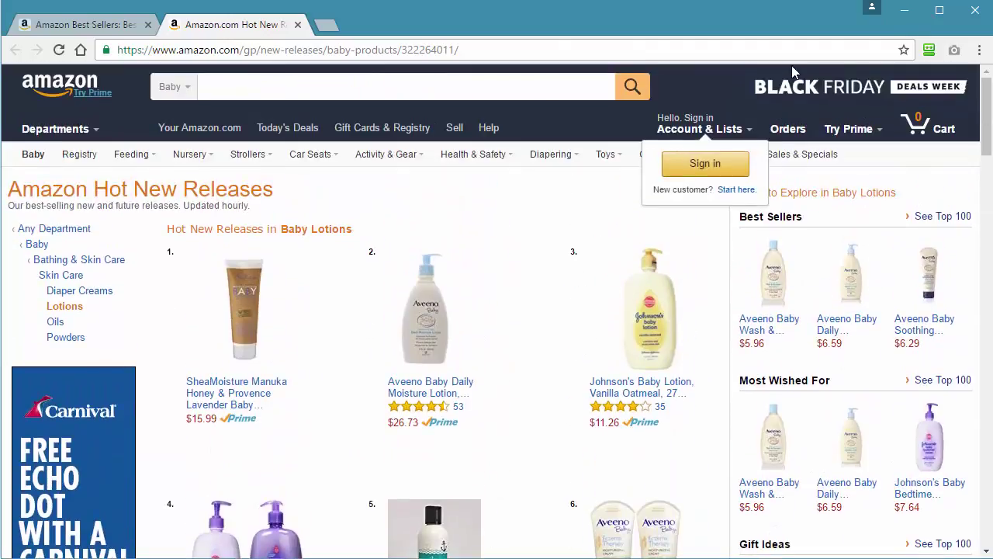
pyautogui.click(903, 10)
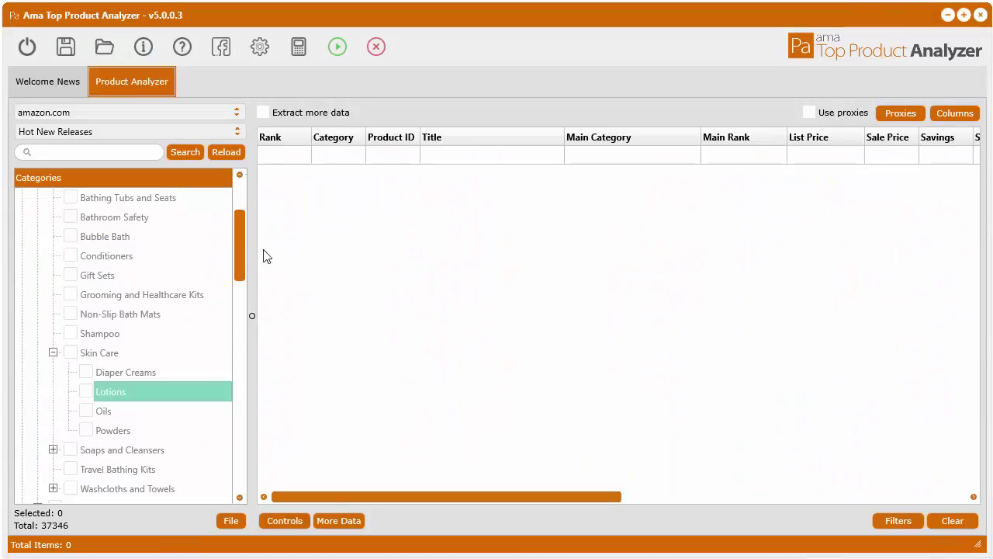
# Collapse Baby and check all Automotive subcategories, selecting 3524 of 37346.
pyautogui.moveTo(238, 271); pyautogui.dragTo(240, 235)
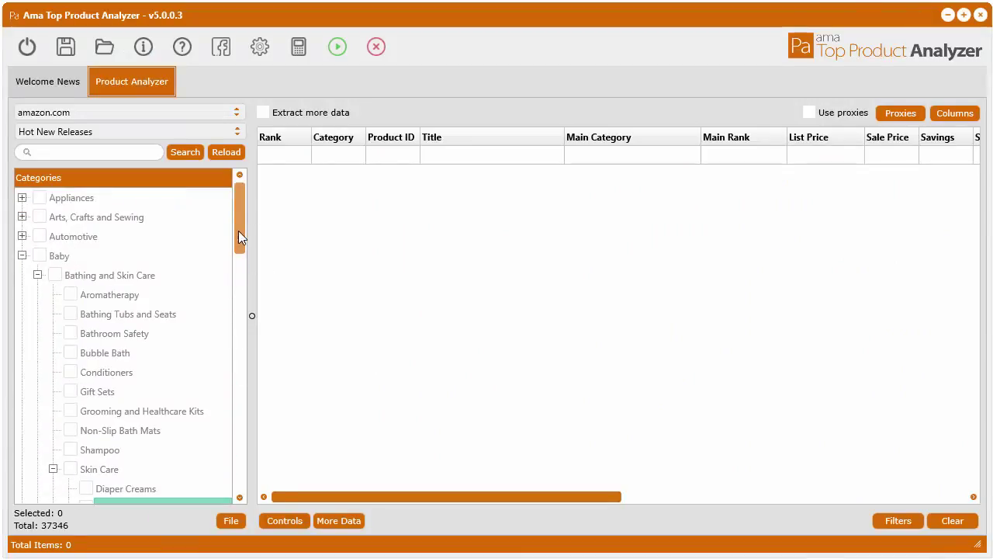
pyautogui.click(22, 256)
pyautogui.rightClick(120, 242)
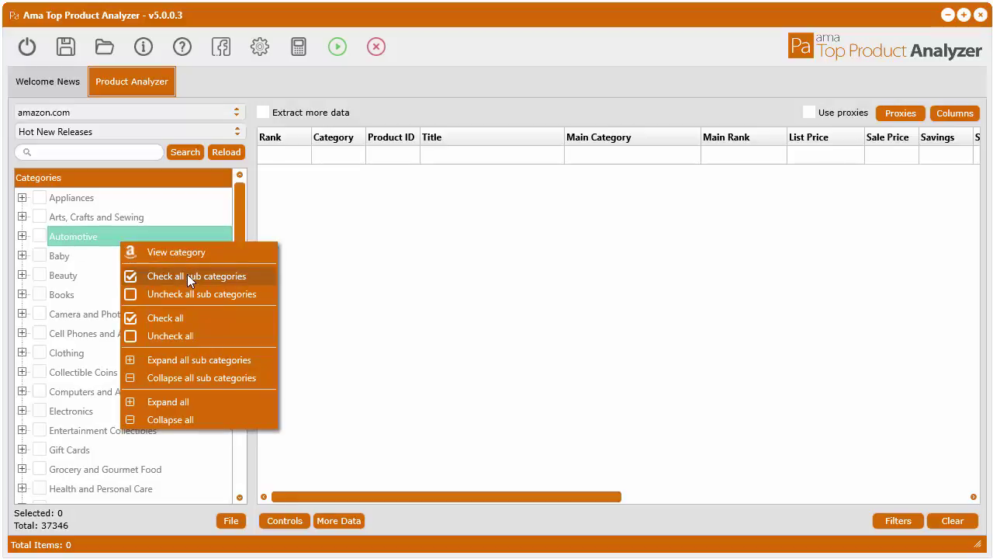
pyautogui.click(162, 273)
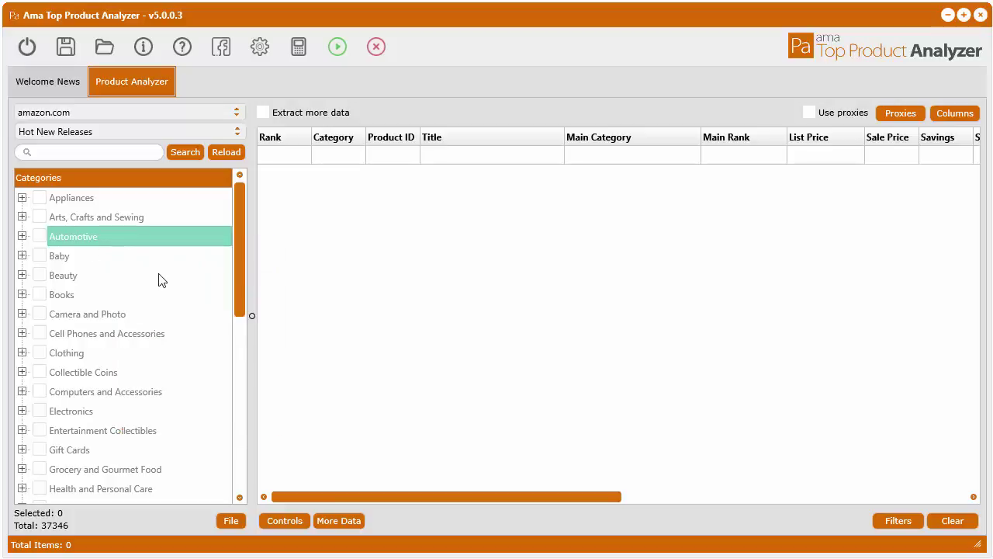
pyautogui.scroll(-1, 127, 441)
pyautogui.scroll(1, 126, 442)
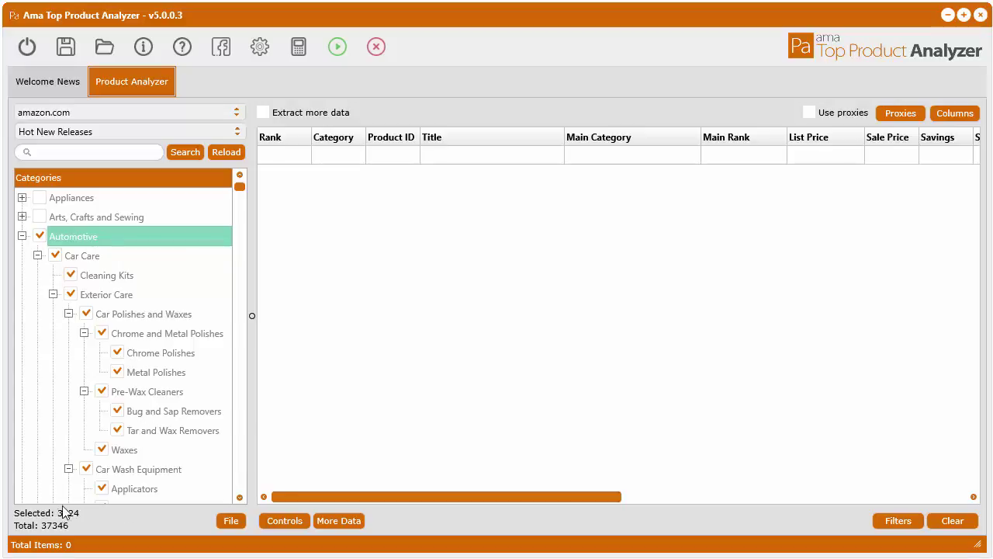
# Uncheck all Automotive subcategories, then check those under Car Polishes and Waxes.
pyautogui.rightClick(98, 246)
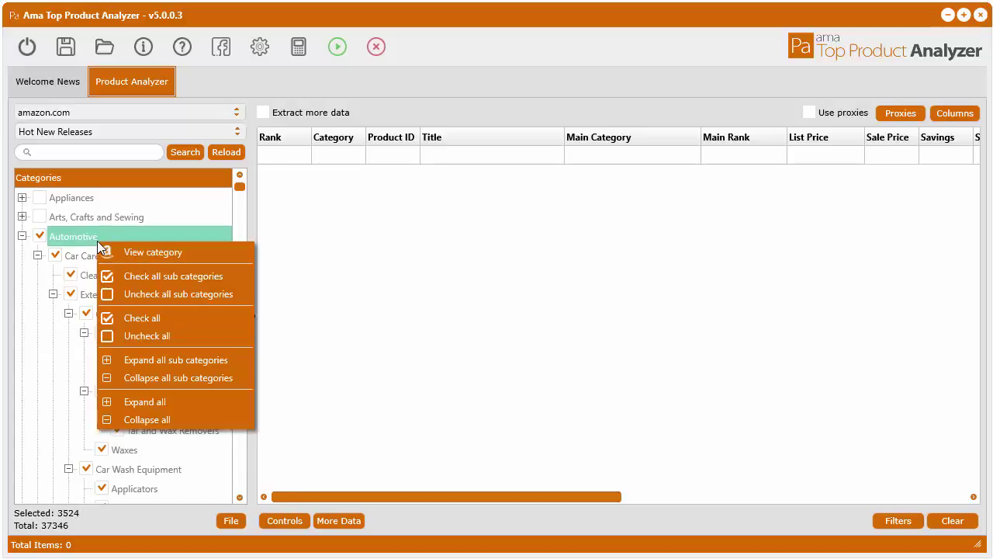
pyautogui.click(128, 292)
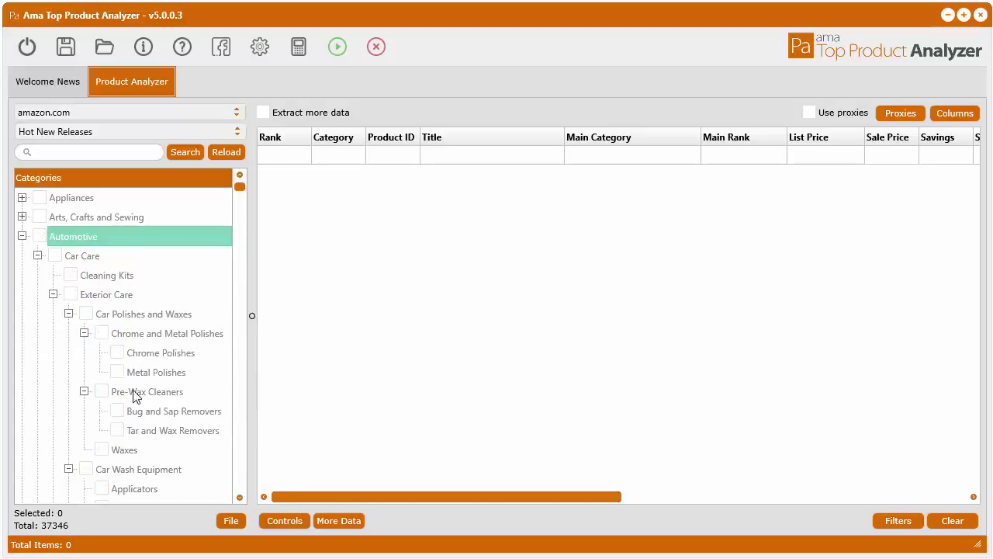
pyautogui.rightClick(112, 318)
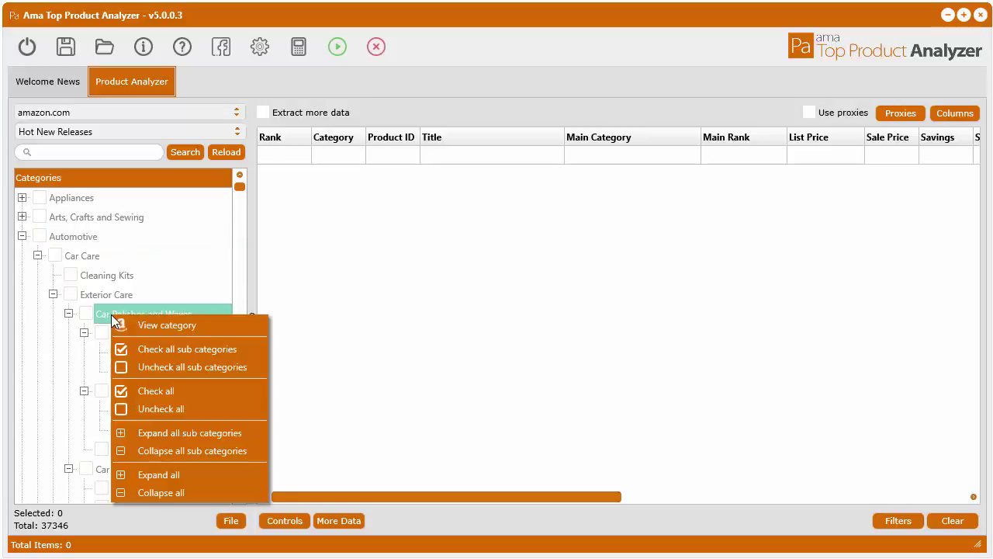
pyautogui.click(168, 354)
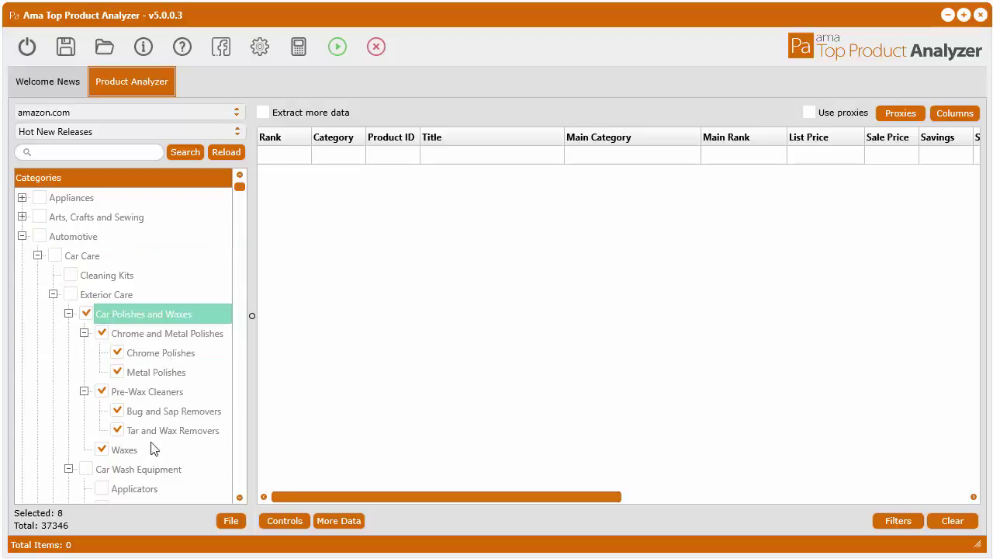
# Uncheck the Car Polishes and Waxes subcategories, then check every category in the tree.
pyautogui.rightClick(130, 313)
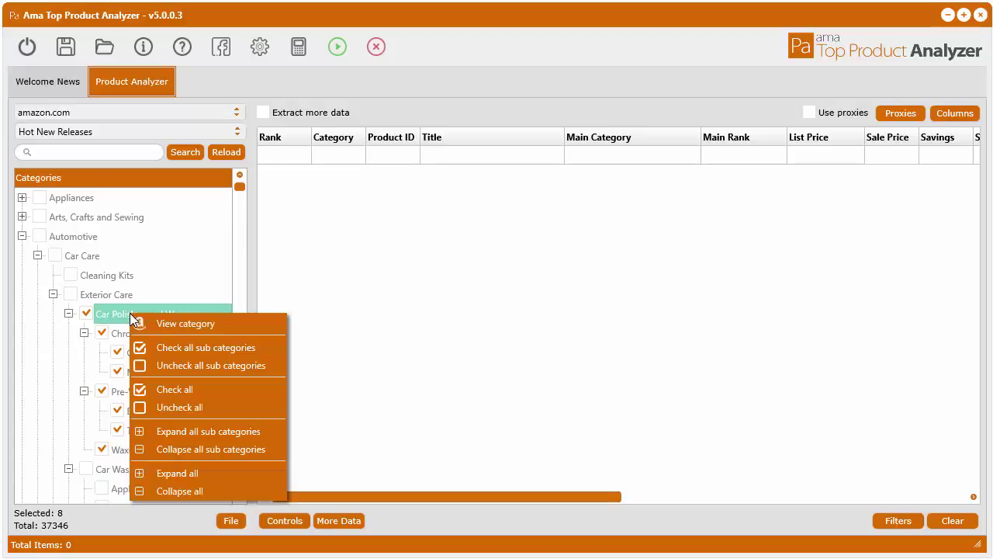
pyautogui.click(168, 364)
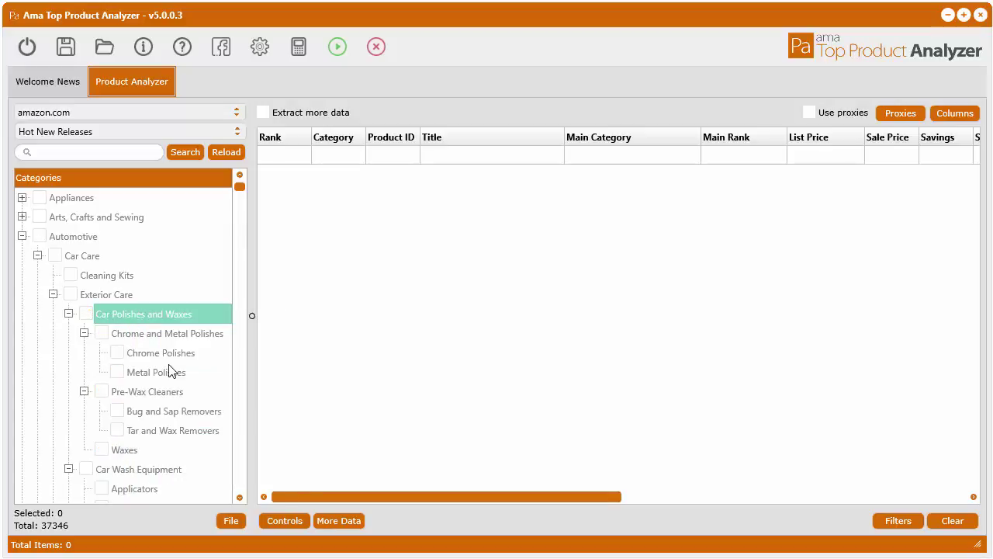
pyautogui.rightClick(89, 215)
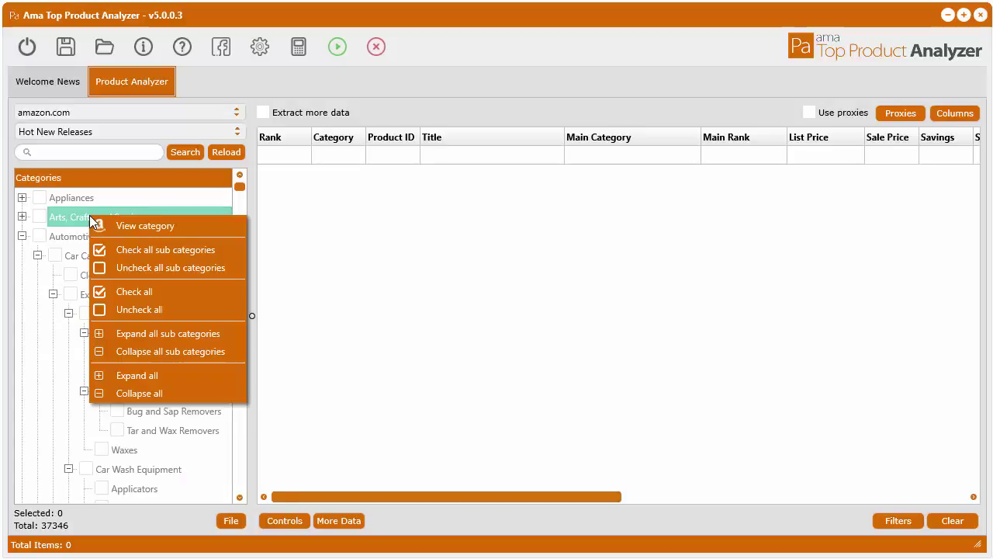
pyautogui.click(134, 291)
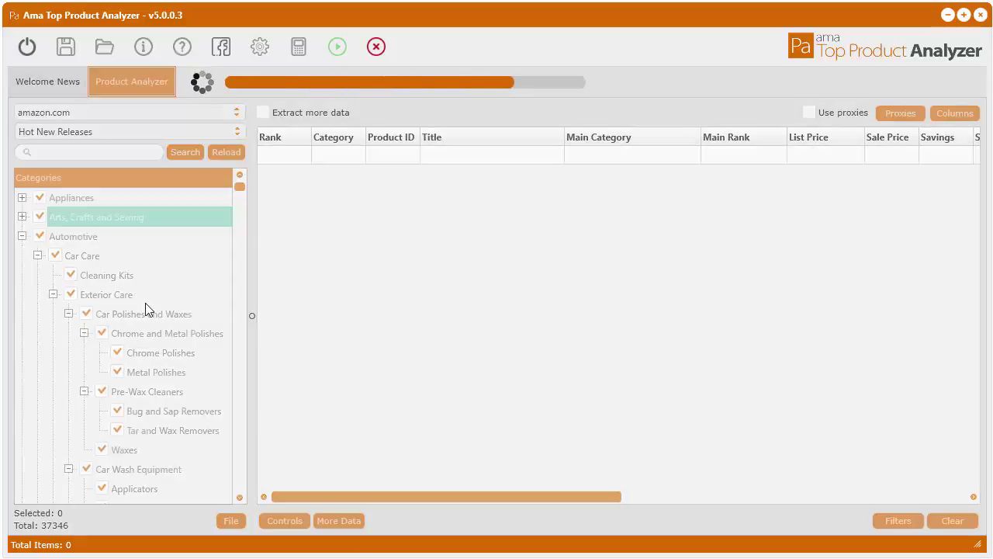
# Uncheck every category in the tree, returning Selected to 0.
pyautogui.scroll(-1, 132, 352)
pyautogui.scroll(1, 132, 352)
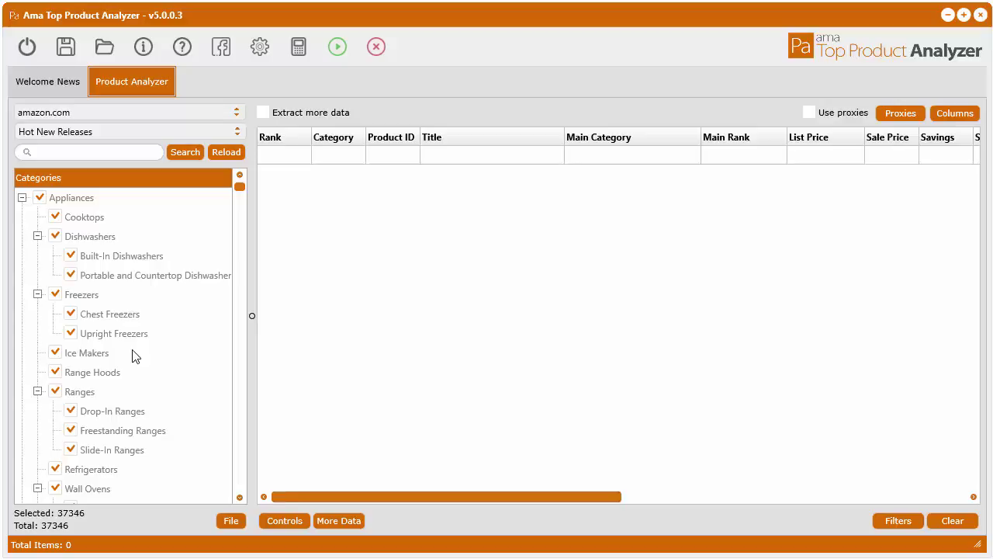
pyautogui.rightClick(103, 221)
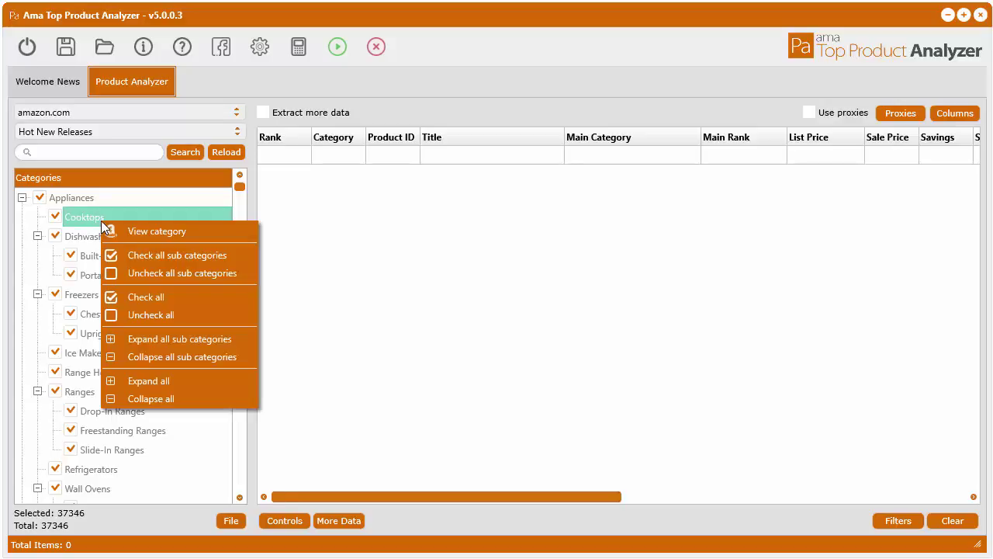
pyautogui.click(149, 314)
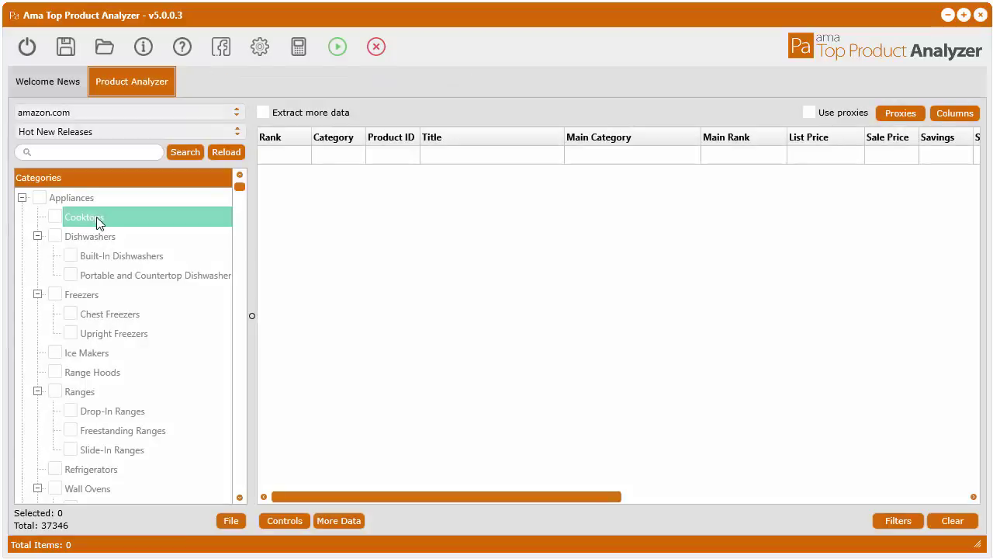
# Collapse the Appliances and Arts, Crafts and Sewing subcategories.
pyautogui.rightClick(97, 220)
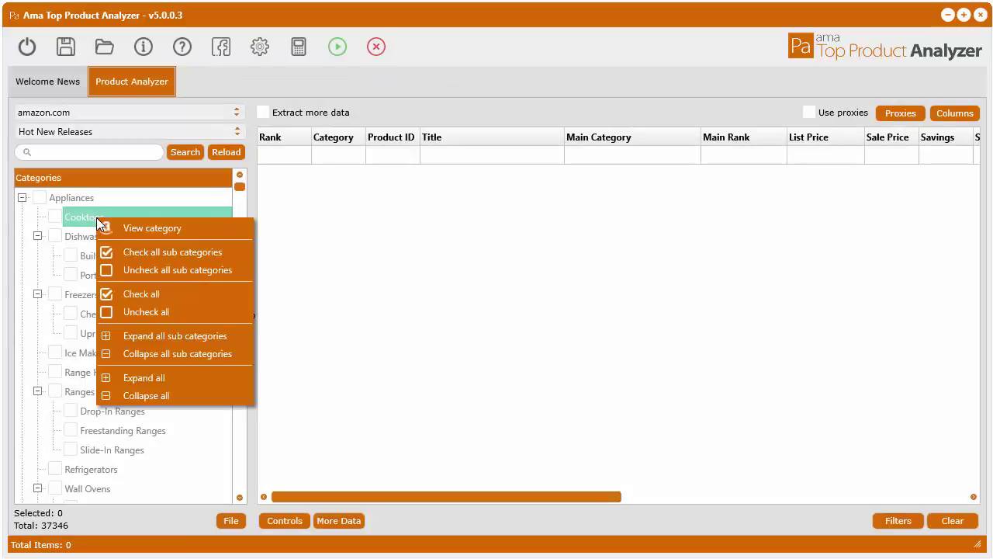
pyautogui.click(68, 198)
pyautogui.rightClick(69, 197)
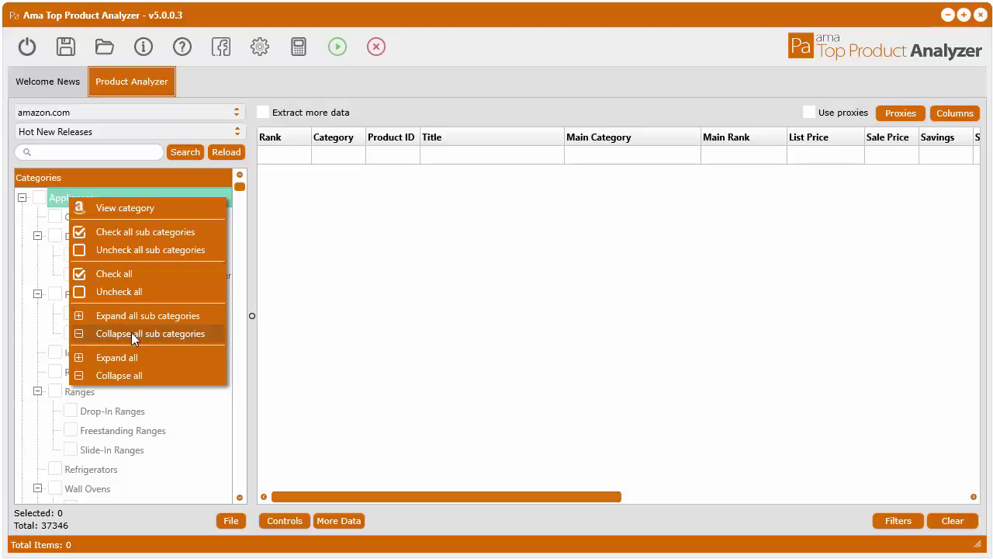
pyautogui.click(140, 333)
pyautogui.click(102, 218)
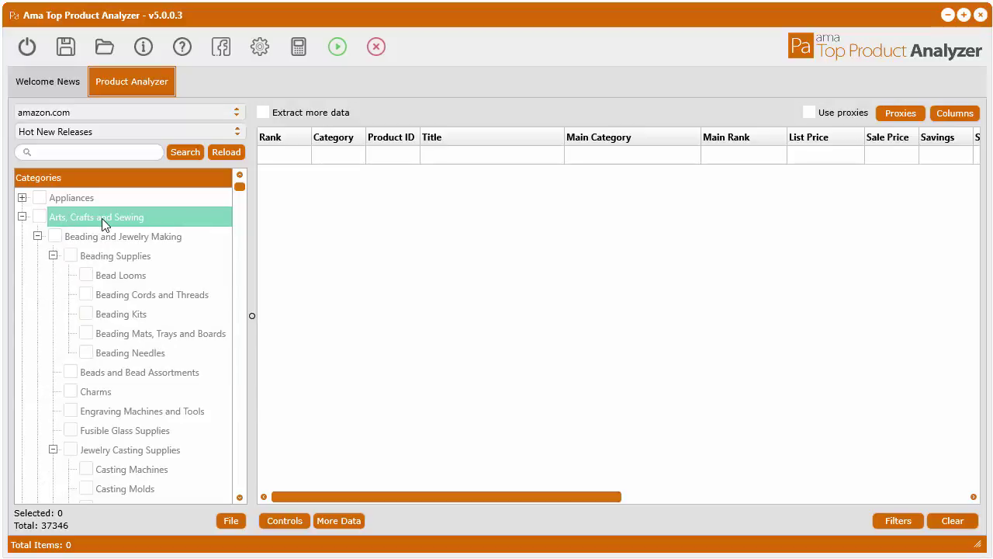
pyautogui.rightClick(102, 218)
pyautogui.click(157, 350)
# Try Collapse all and Expand all, then collapse the tree to top-level categories.
pyautogui.rightClick(106, 217)
pyautogui.click(159, 393)
pyautogui.rightClick(111, 221)
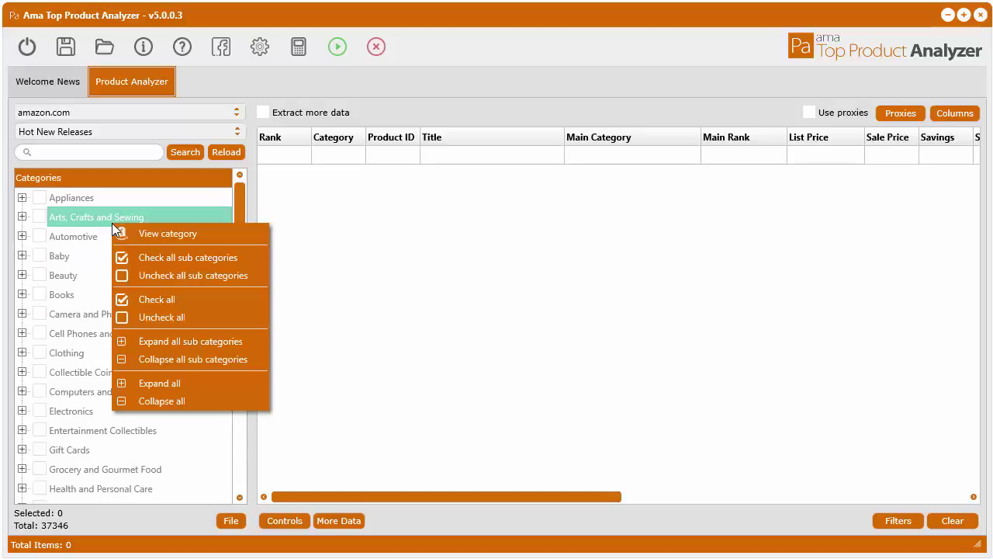
pyautogui.click(160, 383)
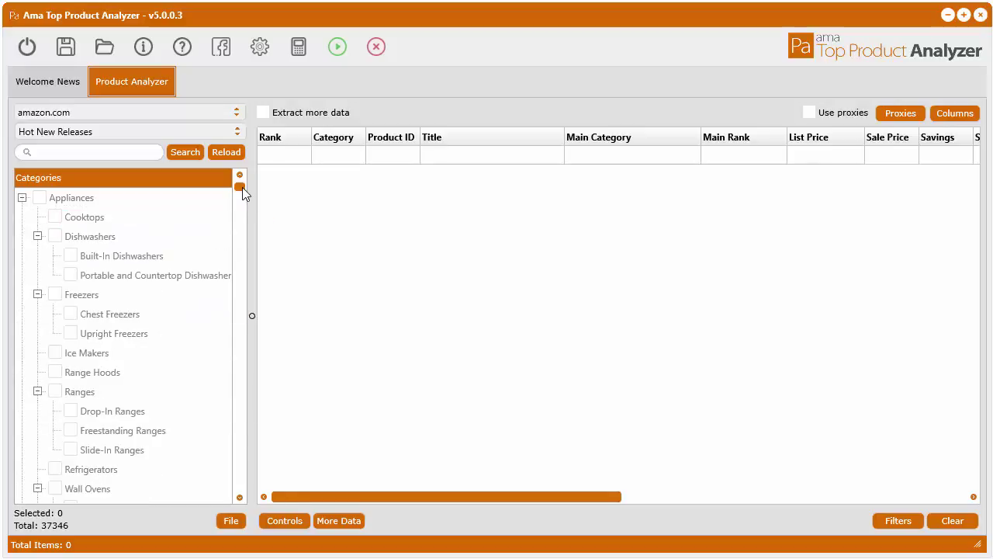
pyautogui.moveTo(242, 188)
pyautogui.mouseDown()
pyautogui.moveTo(228, 465)
pyautogui.moveTo(240, 186)
pyautogui.mouseUp()
pyautogui.rightClick(87, 220)
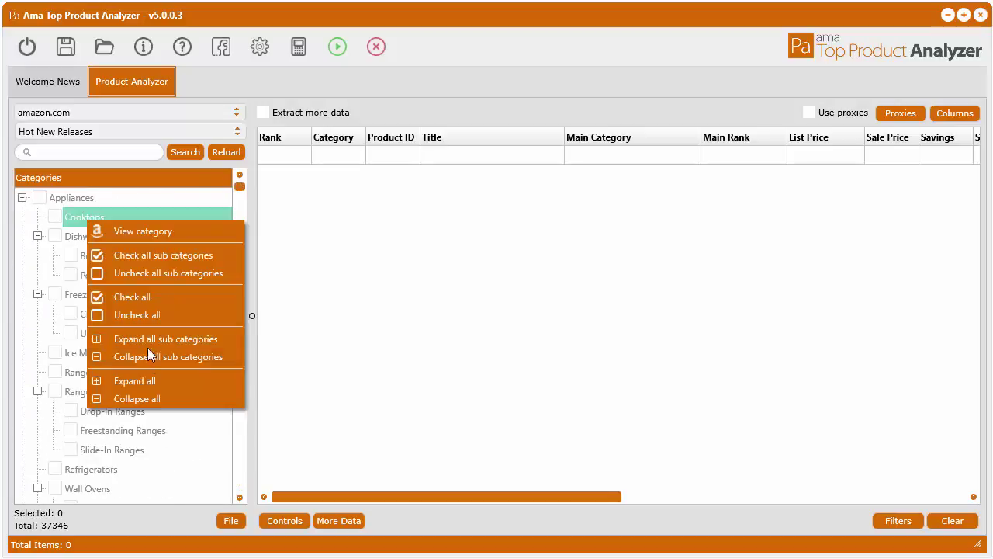
pyautogui.click(160, 397)
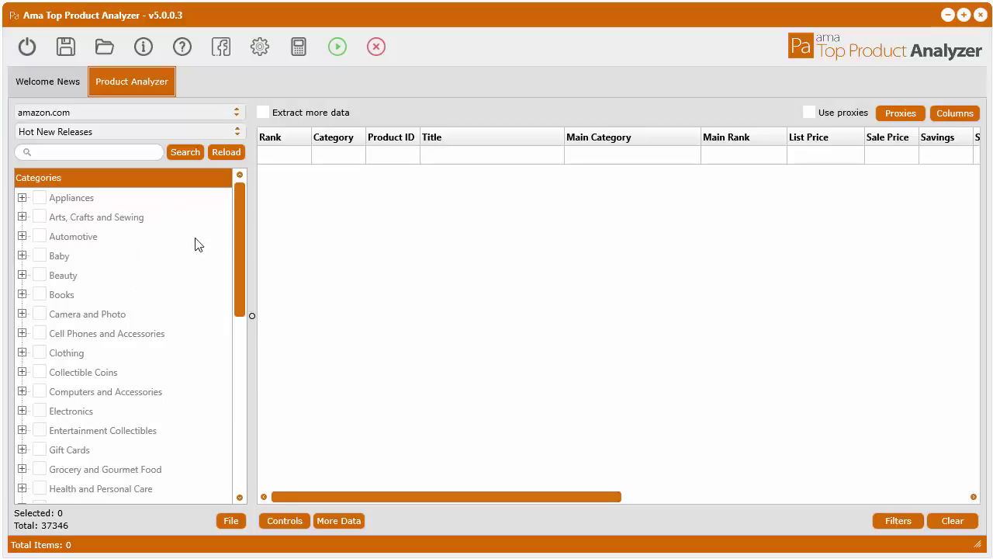
pyautogui.click(104, 151)
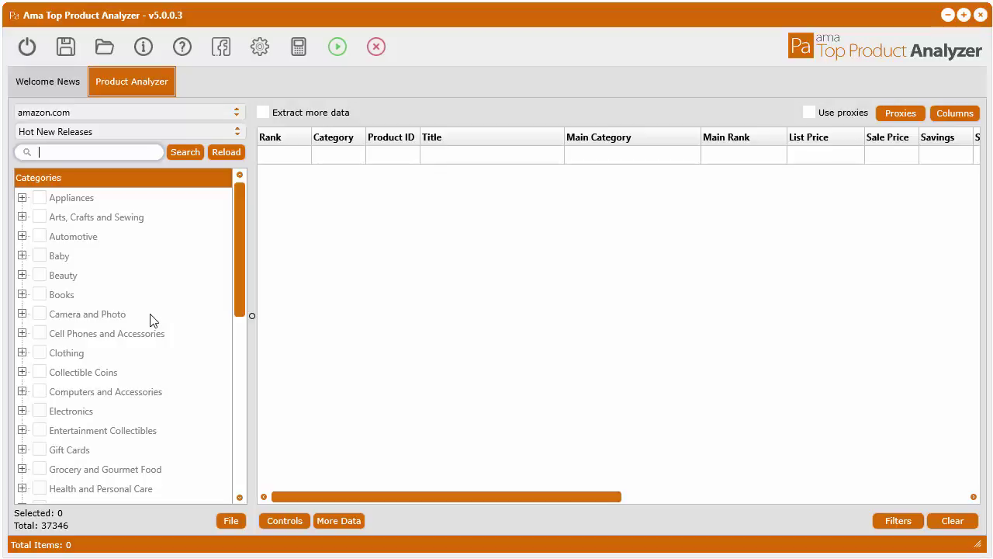
# Search the category tree for 'grill', narrowing it to 95 matches.
pyautogui.write('grill')
pyautogui.click(191, 155)
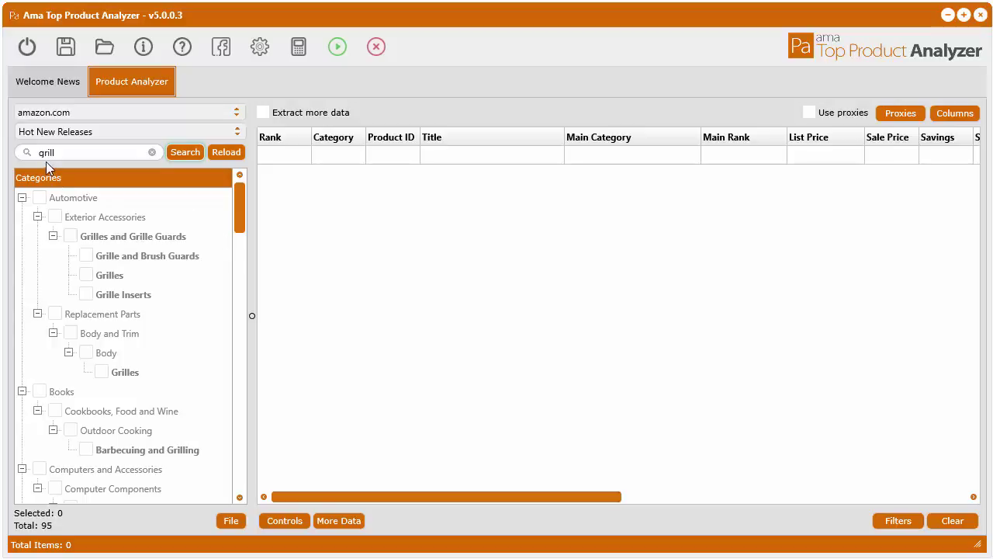
pyautogui.moveTo(242, 193); pyautogui.dragTo(238, 219)
pyautogui.moveTo(241, 220); pyautogui.dragTo(244, 257)
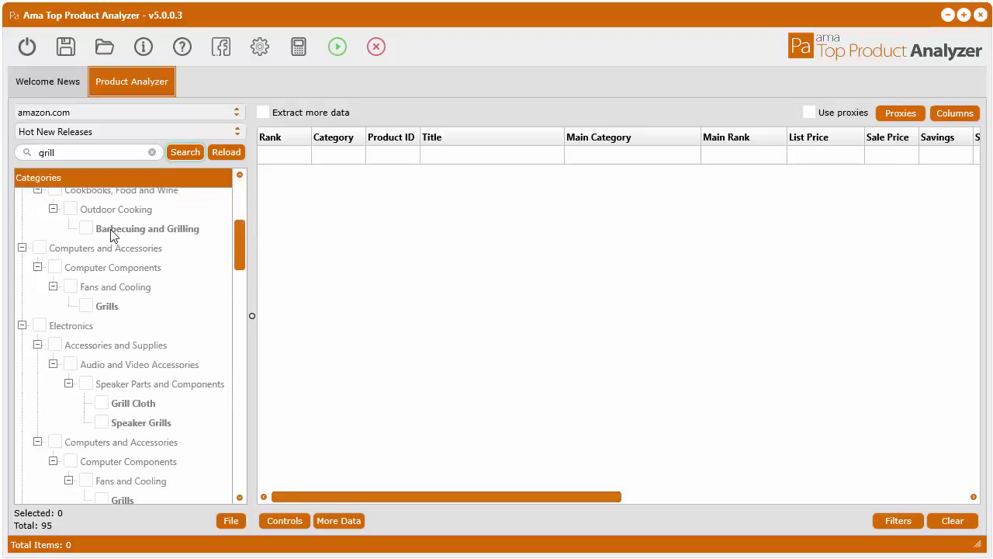
# Toggle the Grills checkbox on and off, then widen the Categories panel.
pyautogui.click(84, 307)
pyautogui.click(87, 308)
pyautogui.moveTo(242, 260); pyautogui.dragTo(239, 458)
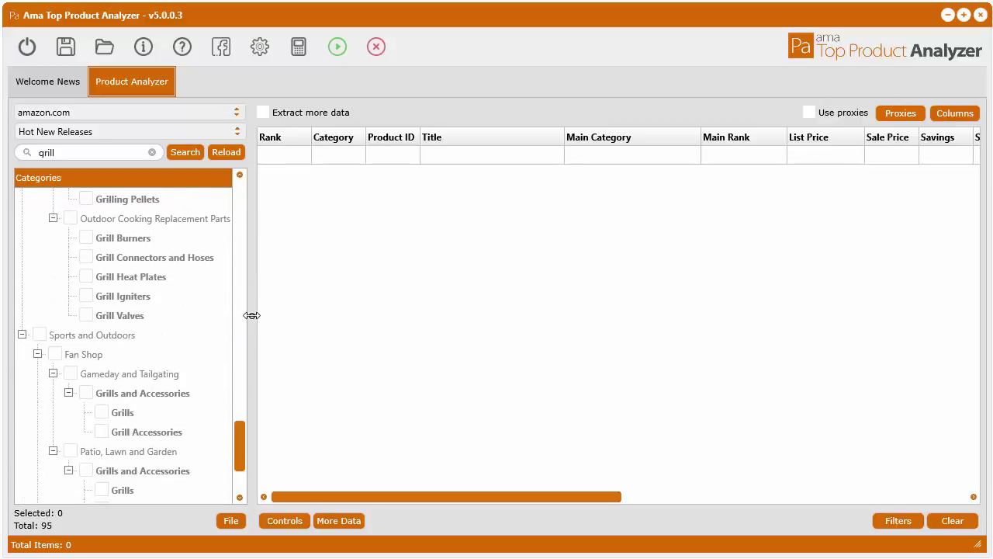
pyautogui.moveTo(251, 316); pyautogui.dragTo(289, 316)
pyautogui.moveTo(276, 446)
pyautogui.mouseDown()
pyautogui.moveTo(280, 480)
pyautogui.moveTo(275, 443)
pyautogui.mouseUp()
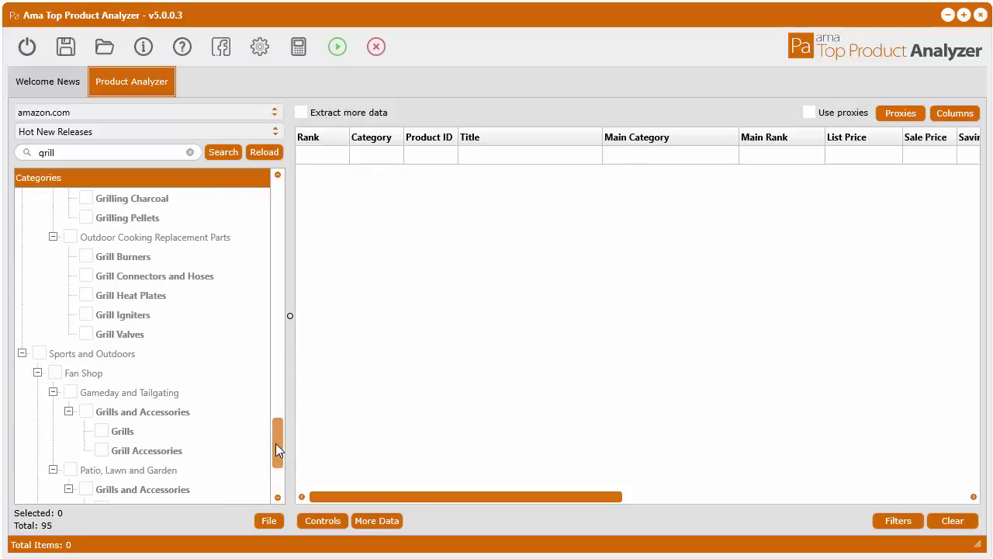
# Clear the grill search, reload the tree, and search 'baby' for 89 categories.
pyautogui.click(190, 152)
pyautogui.click(264, 152)
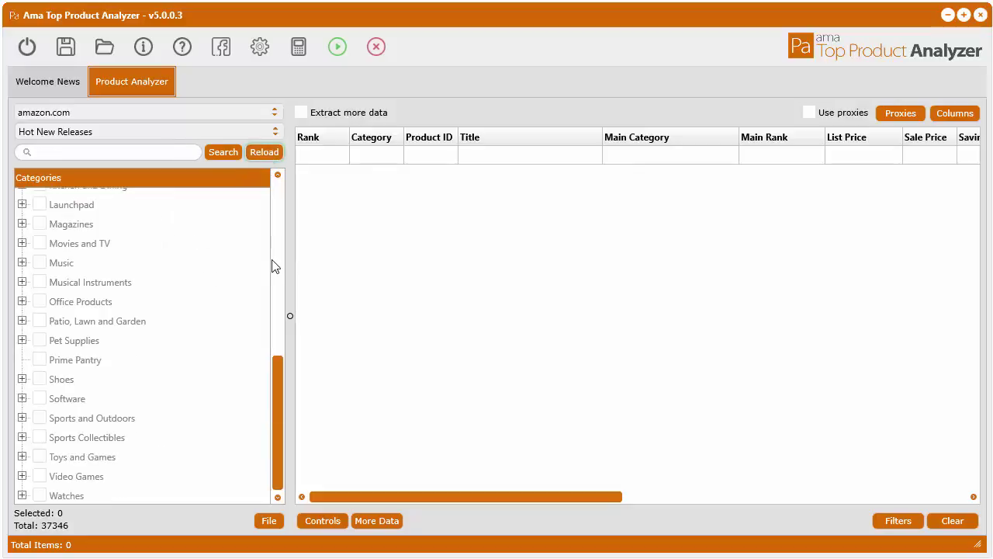
pyautogui.click(92, 152)
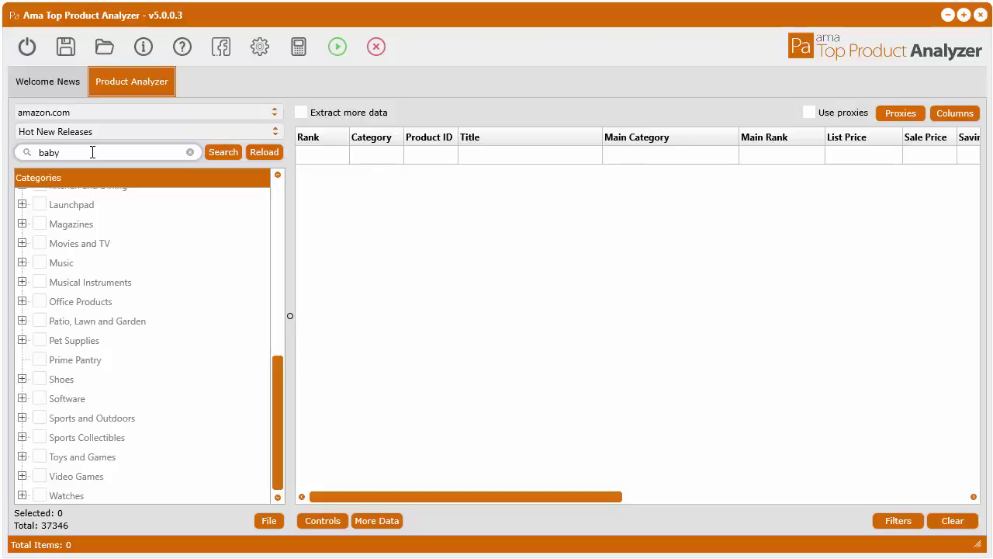
pyautogui.click(223, 152)
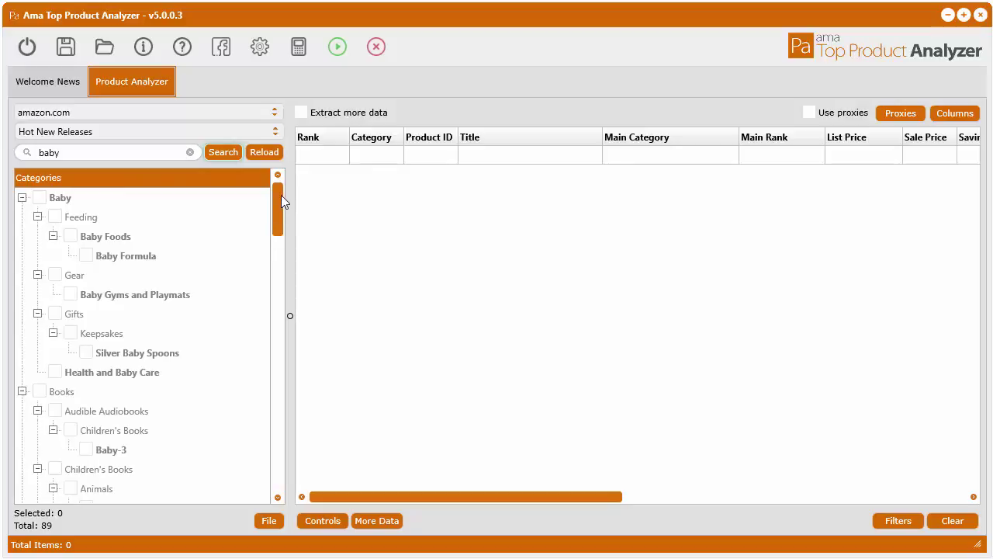
pyautogui.moveTo(280, 195)
pyautogui.mouseDown()
pyautogui.moveTo(269, 314)
pyautogui.moveTo(273, 447)
pyautogui.moveTo(275, 193)
pyautogui.mouseUp()
# Switch the list to Best Sellers and open the Baby category on Amazon.
pyautogui.click(158, 132)
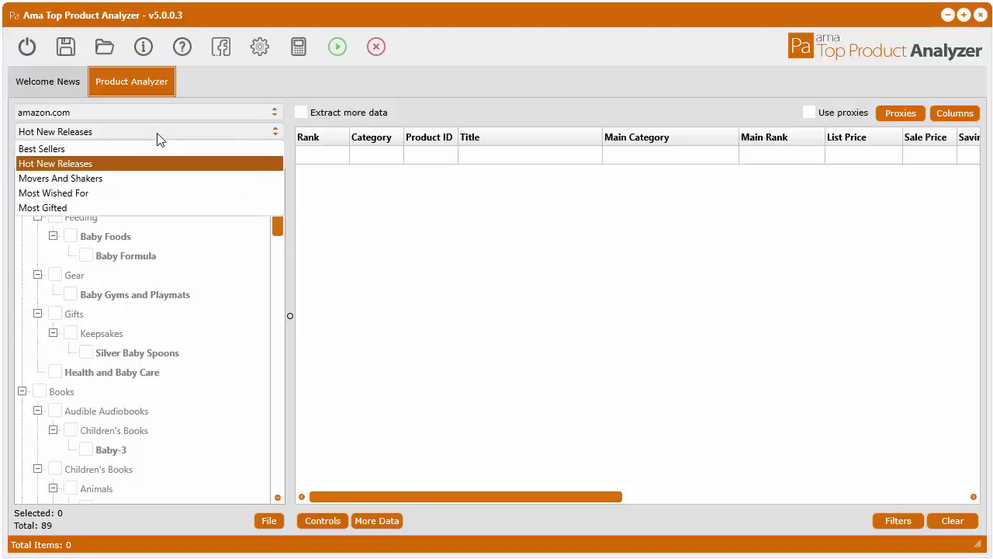
pyautogui.click(158, 152)
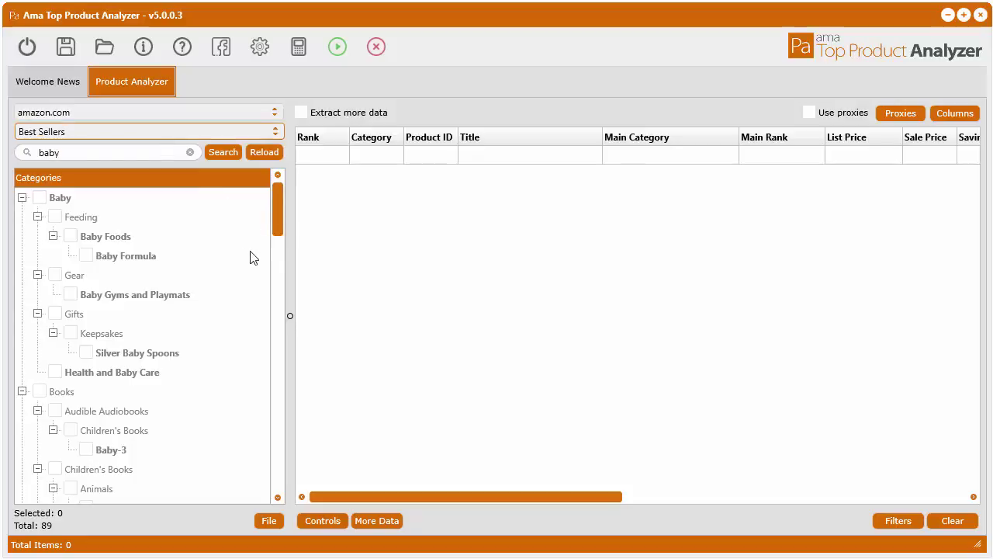
pyautogui.click(82, 133)
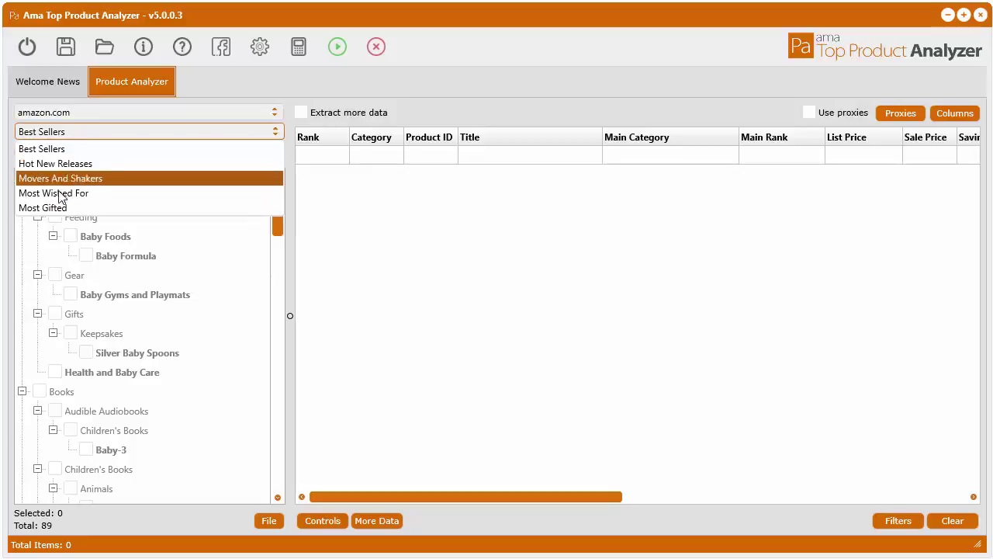
pyautogui.click(143, 130)
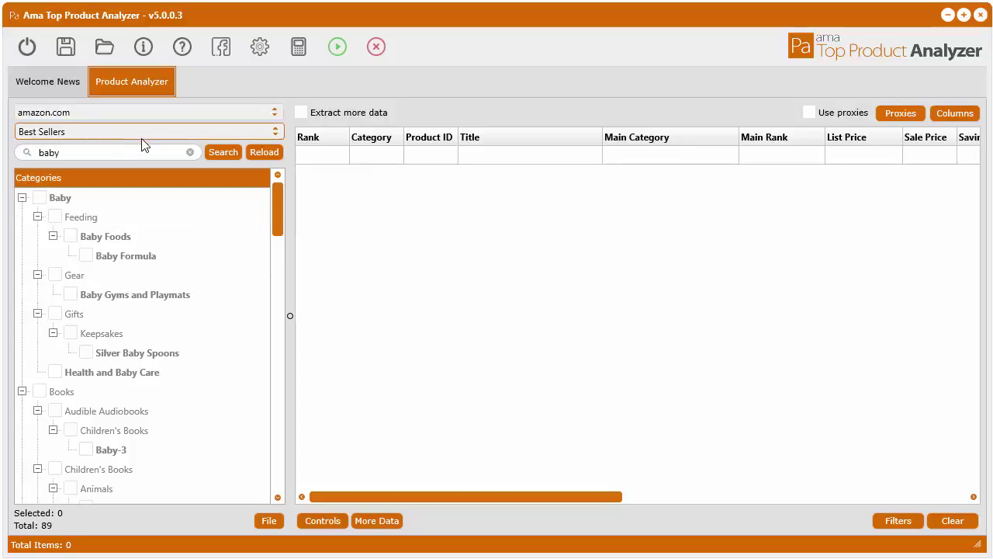
pyautogui.rightClick(80, 197)
pyautogui.click(118, 208)
pyautogui.scroll(-2, 357, 348)
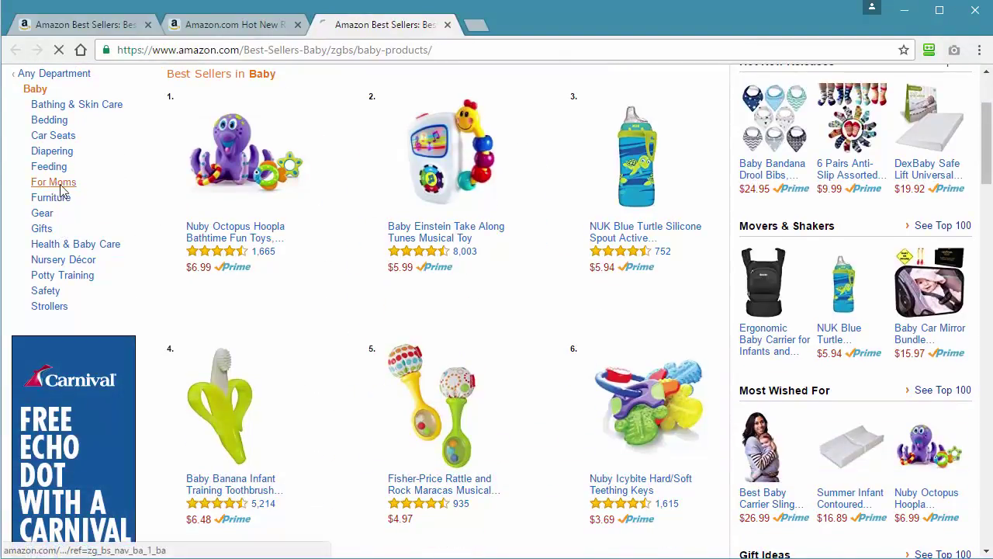
# Open the For Moms, then Maternity Pillows best sellers, and scroll through the list.
pyautogui.click(56, 184)
pyautogui.click(81, 318)
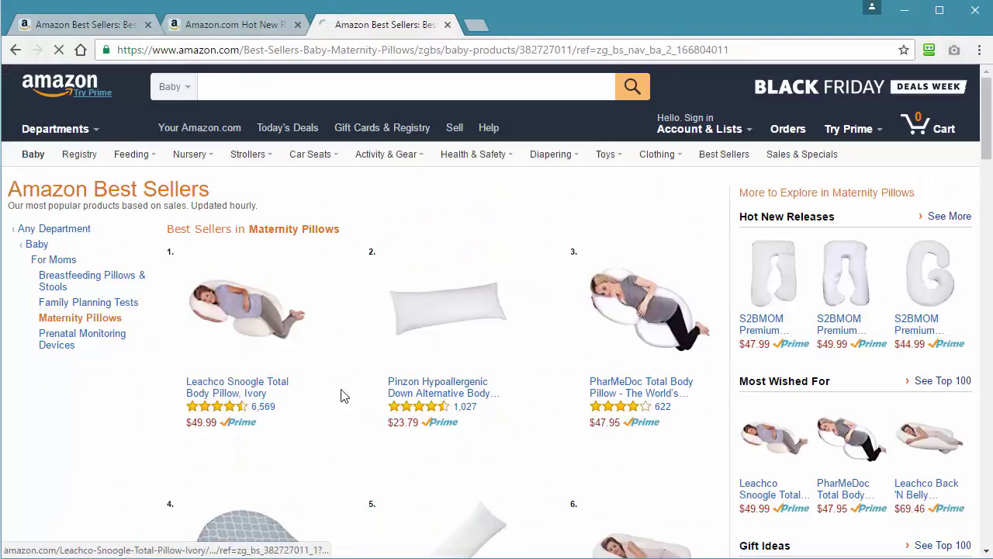
pyautogui.scroll(-2, 344, 394)
pyautogui.scroll(-3, 377, 443)
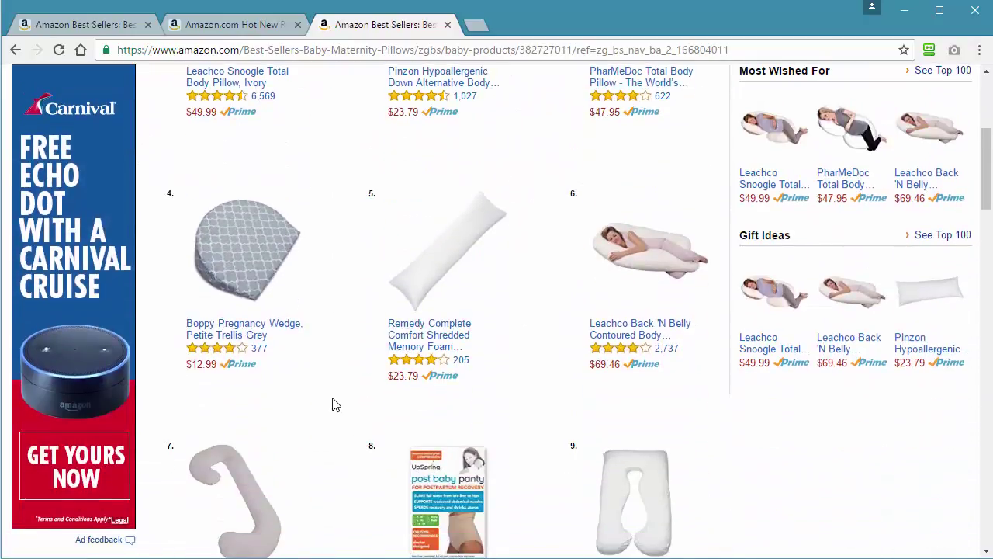
pyautogui.scroll(4, 341, 400)
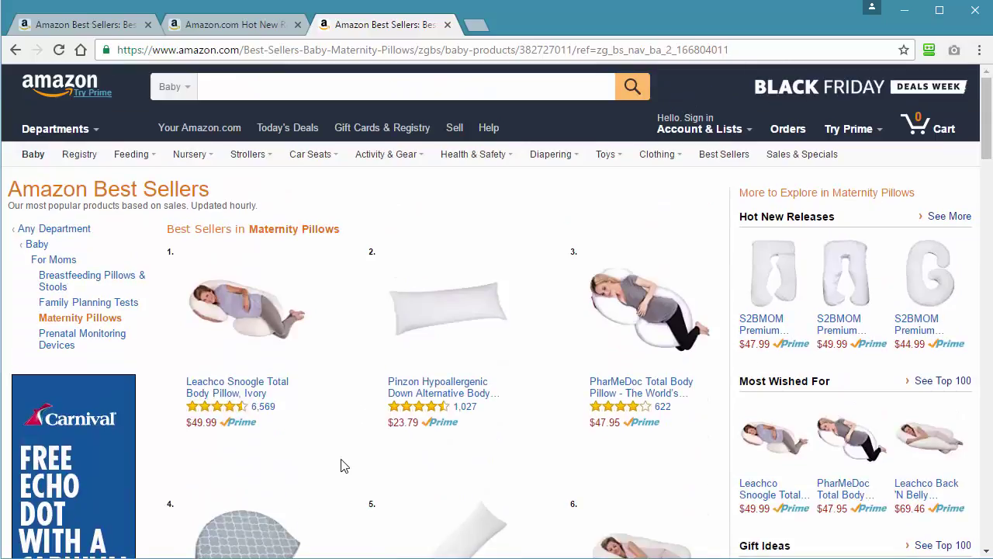
# Highlight 'Updated hourly.' under the title, then minimize Chrome to reveal the product analyzer.
pyautogui.moveTo(262, 206); pyautogui.dragTo(192, 205)
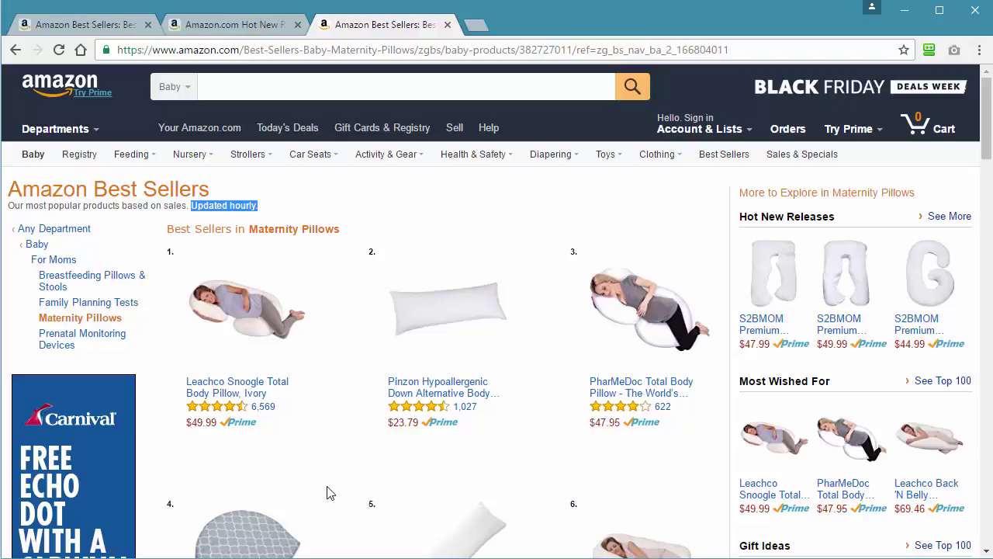
pyautogui.scroll(-4, 326, 492)
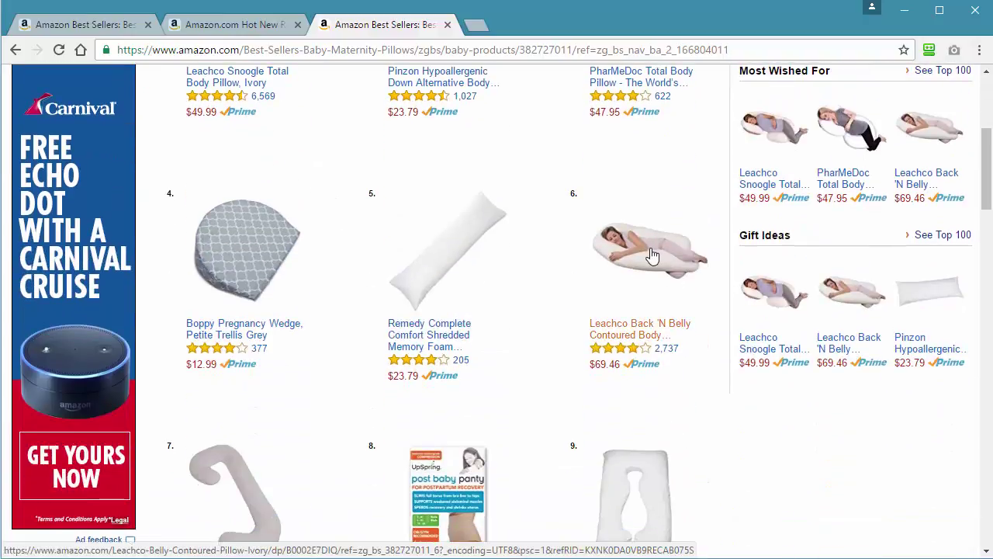
pyautogui.scroll(2, 652, 259)
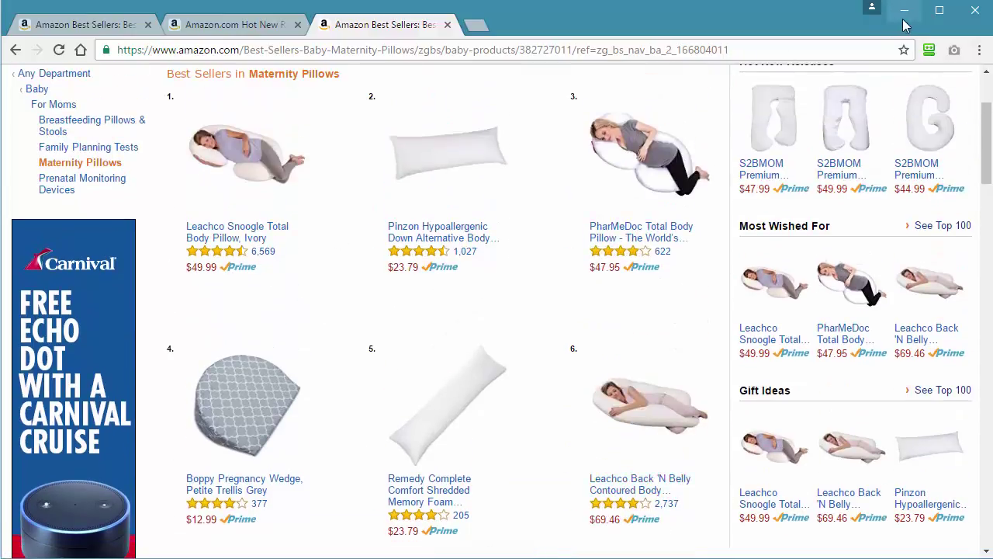
pyautogui.click(910, 14)
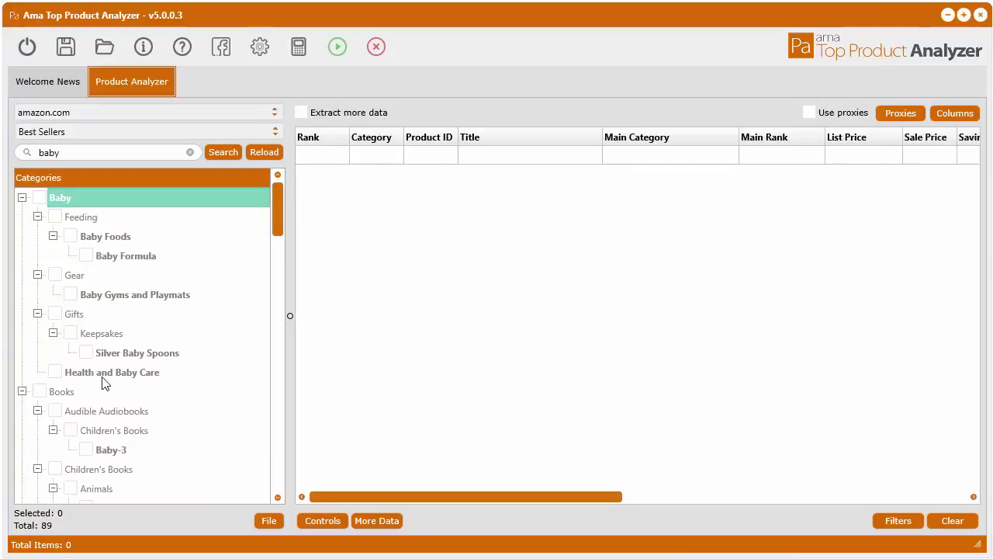
# Check Silver Baby Spoons, Baby Gyms and Playmats, Baby Formula, New Baby and Baby Food so Selected shows 5.
pyautogui.click(86, 353)
pyautogui.scroll(-1, 204, 367)
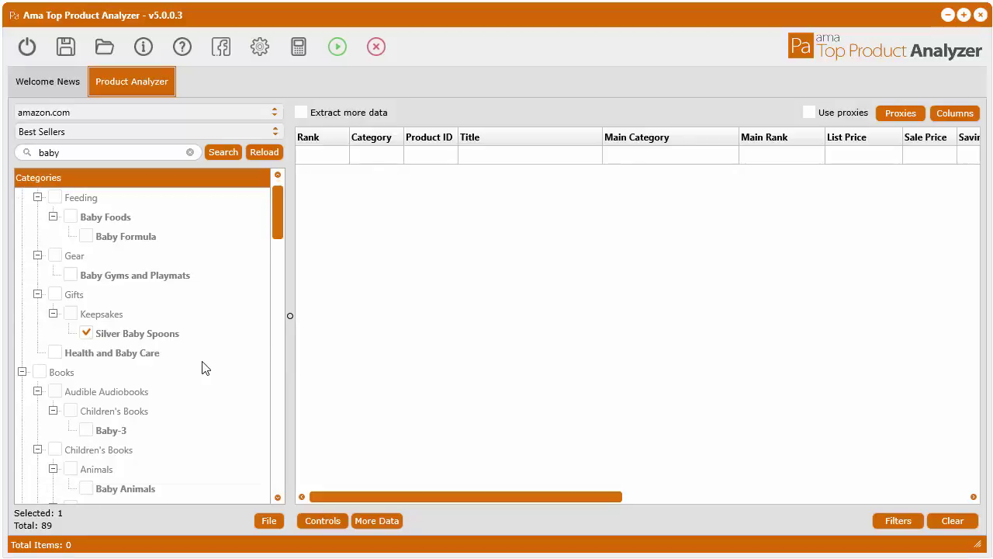
pyautogui.scroll(1, 204, 367)
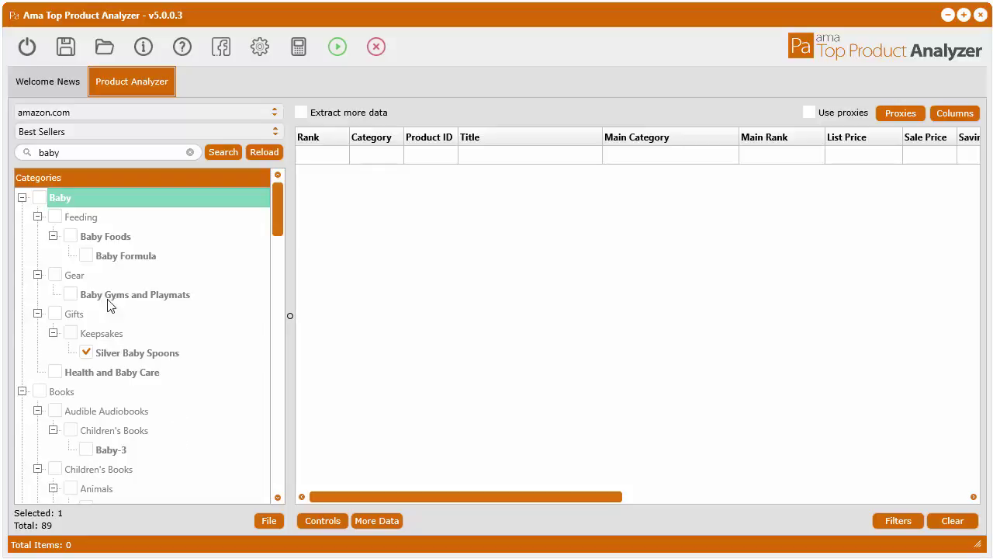
pyautogui.click(71, 295)
pyautogui.click(86, 257)
pyautogui.scroll(-3, 195, 422)
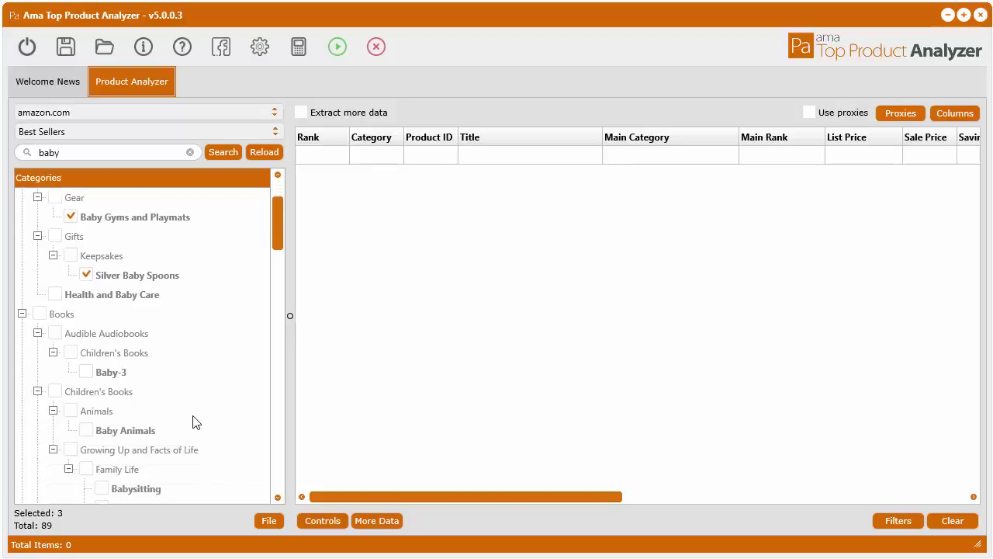
pyautogui.click(102, 430)
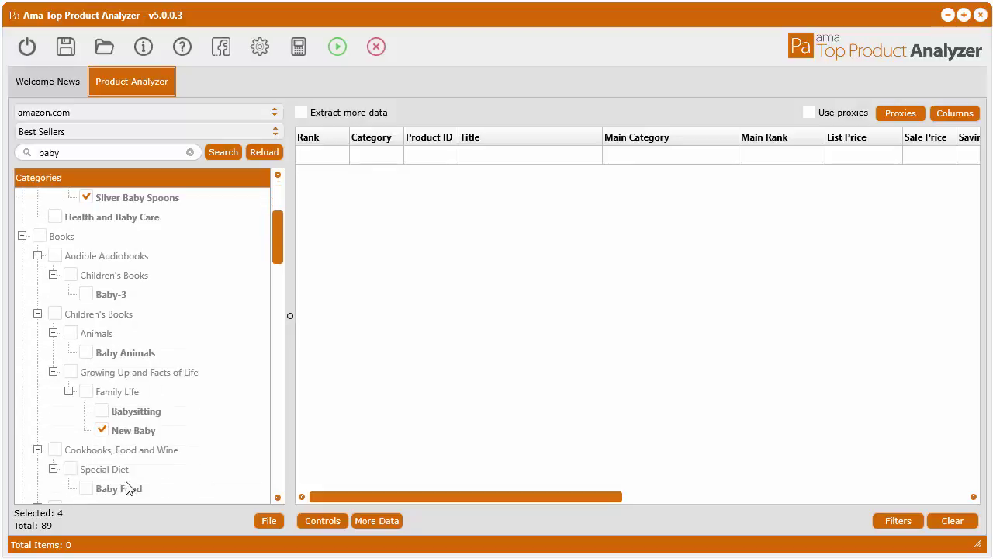
pyautogui.scroll(-1, 128, 496)
pyautogui.click(86, 429)
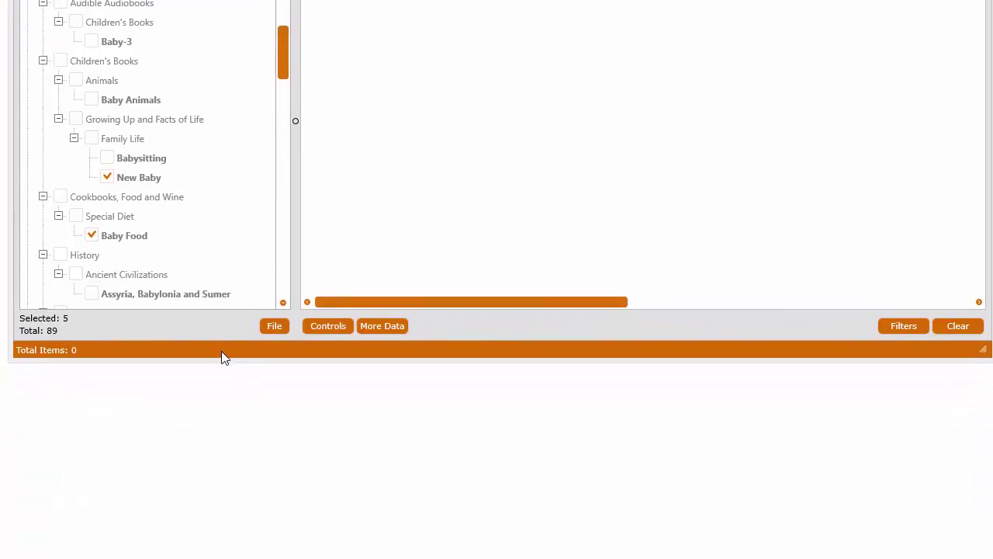
# Save the checked categories as categories.acdf via Save Category File, confirming the overwrite.
pyautogui.click(276, 326)
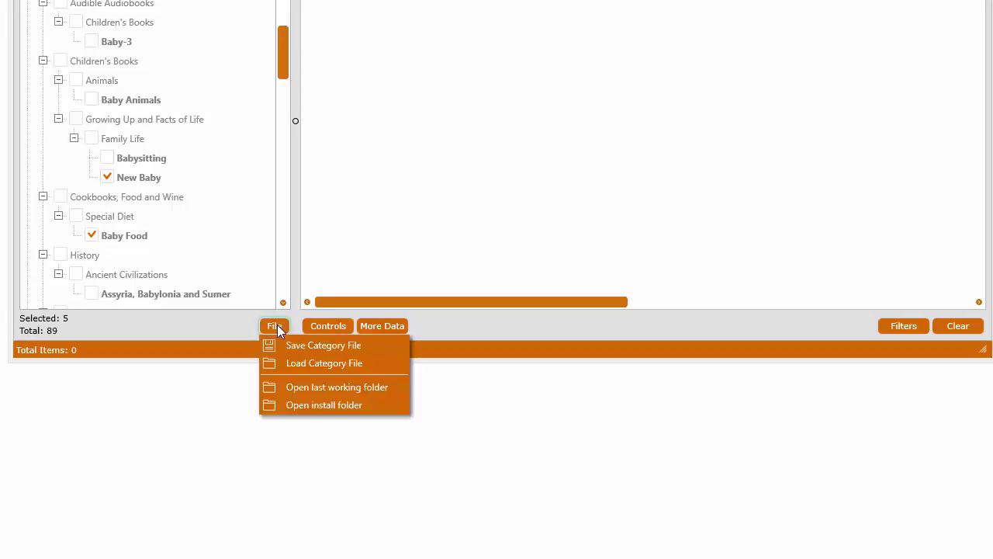
pyautogui.click(326, 346)
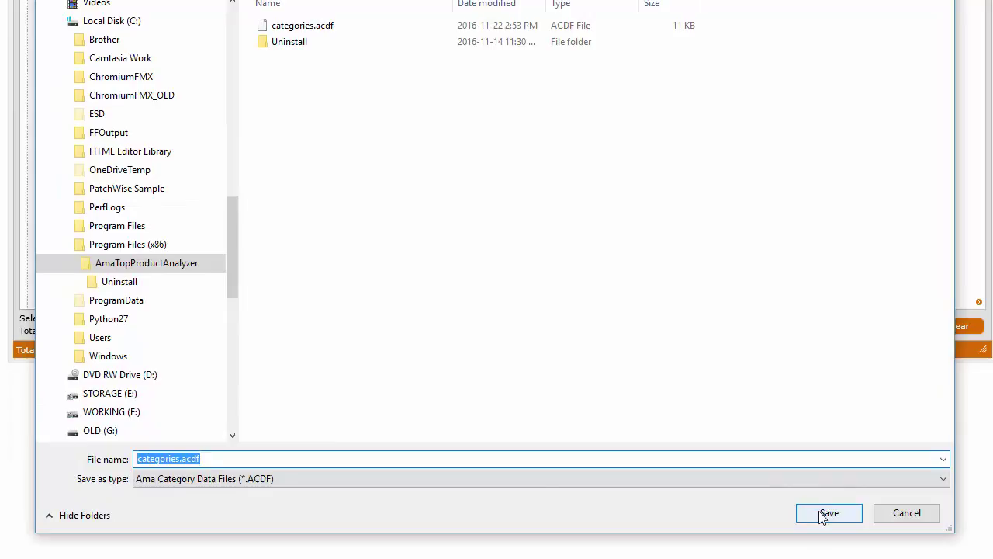
pyautogui.click(826, 512)
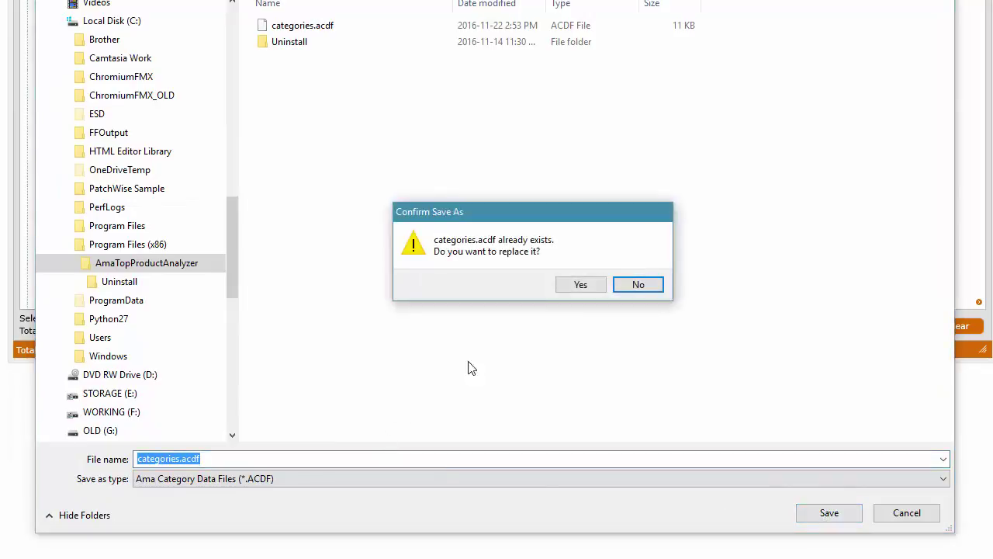
pyautogui.click(581, 284)
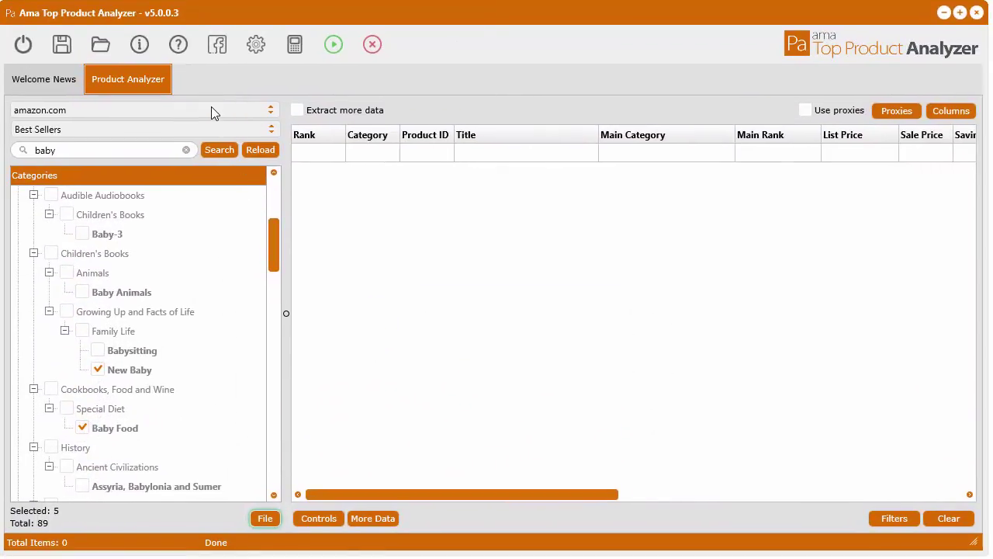
# Reselect amazon.com to reload the full tree, then load categories.acdf, showing 17 categories with 5 checked.
pyautogui.click(211, 110)
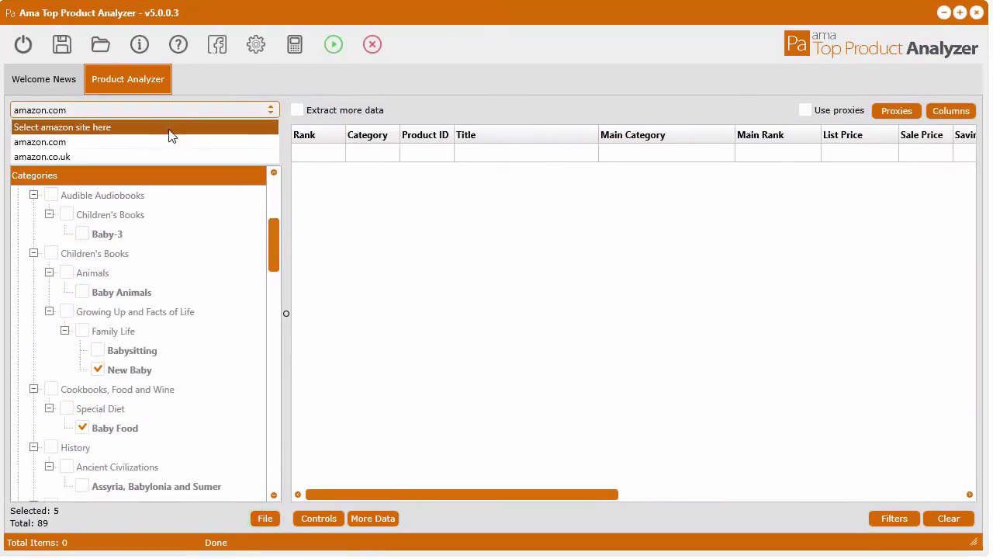
pyautogui.click(93, 141)
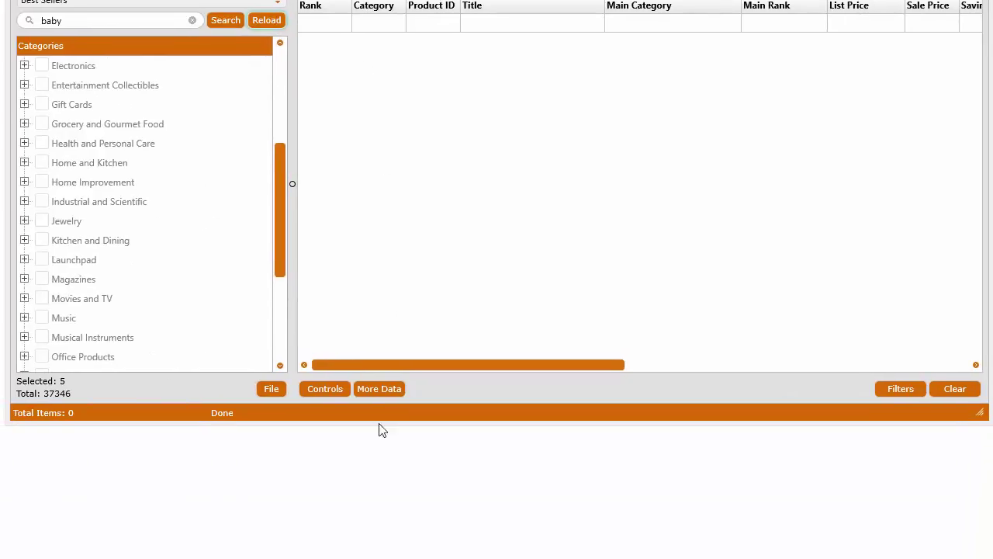
pyautogui.click(277, 391)
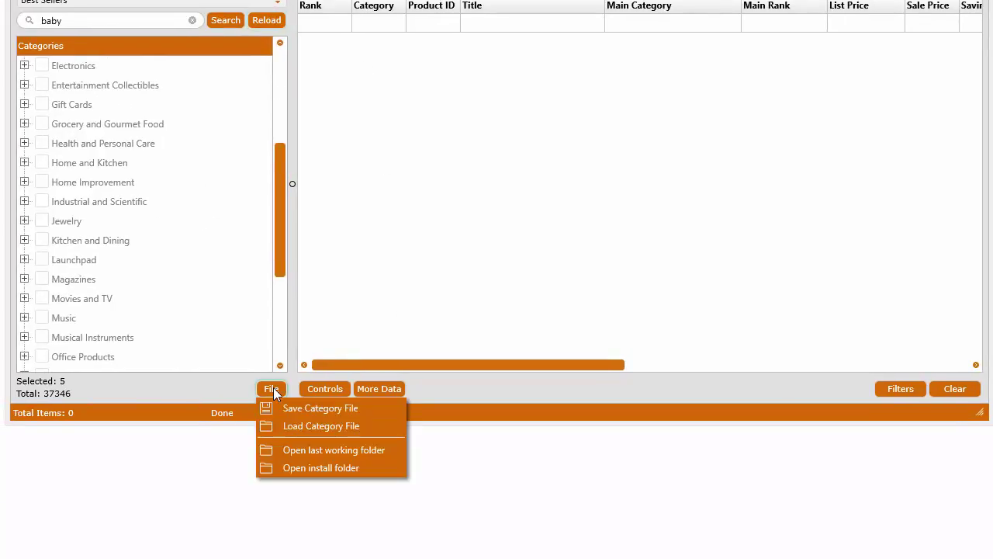
pyautogui.click(343, 431)
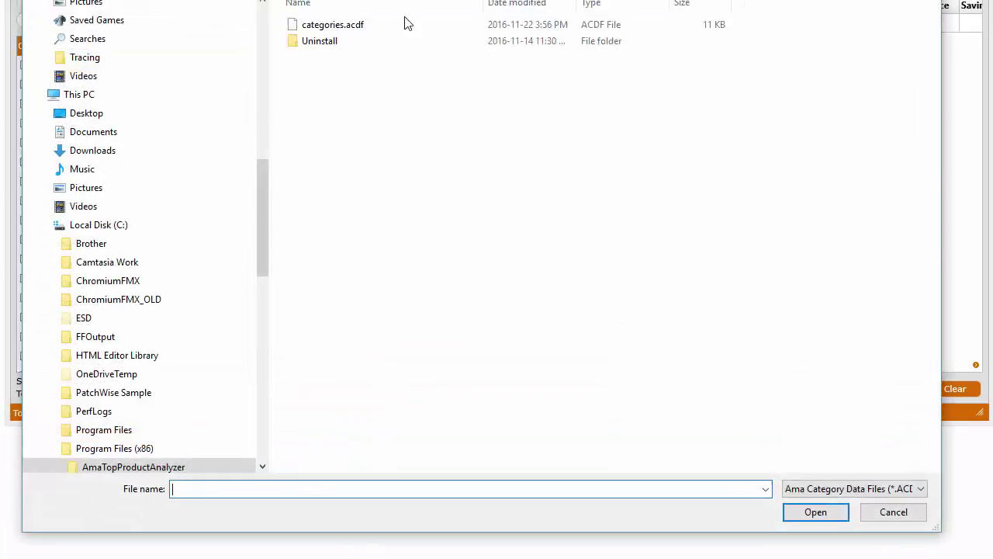
pyautogui.doubleClick(365, 126)
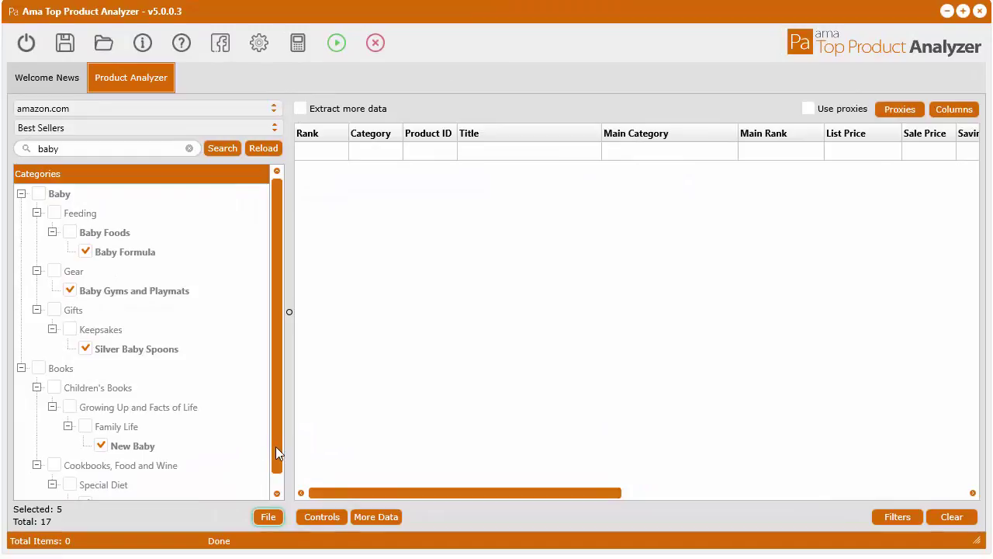
pyautogui.moveTo(276, 447); pyautogui.dragTo(281, 476)
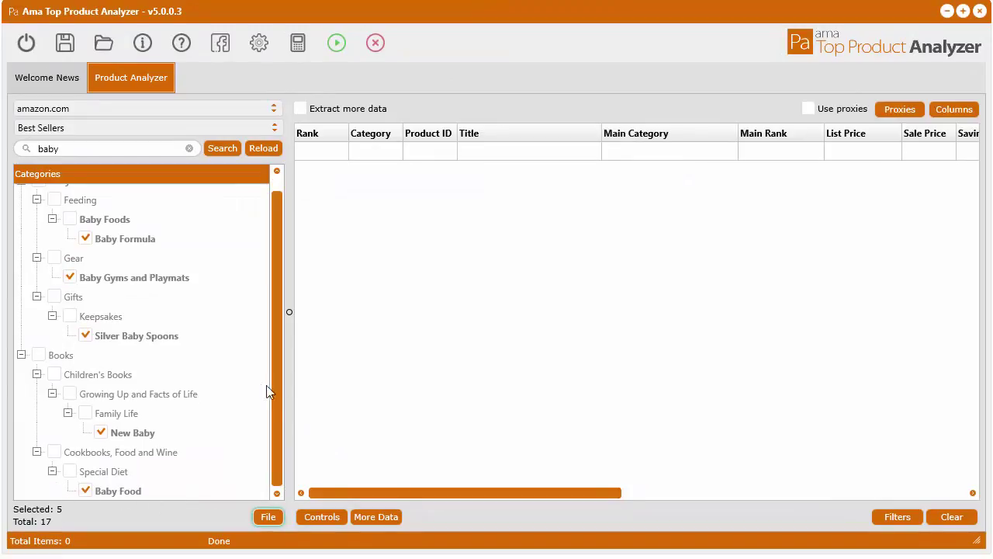
pyautogui.moveTo(271, 386); pyautogui.dragTo(274, 355)
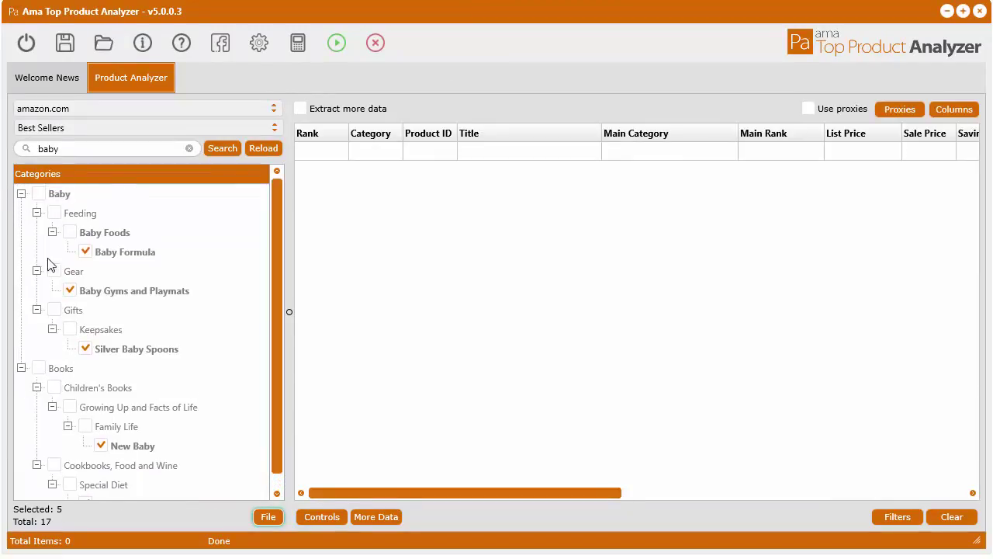
pyautogui.scroll(-1, 279, 416)
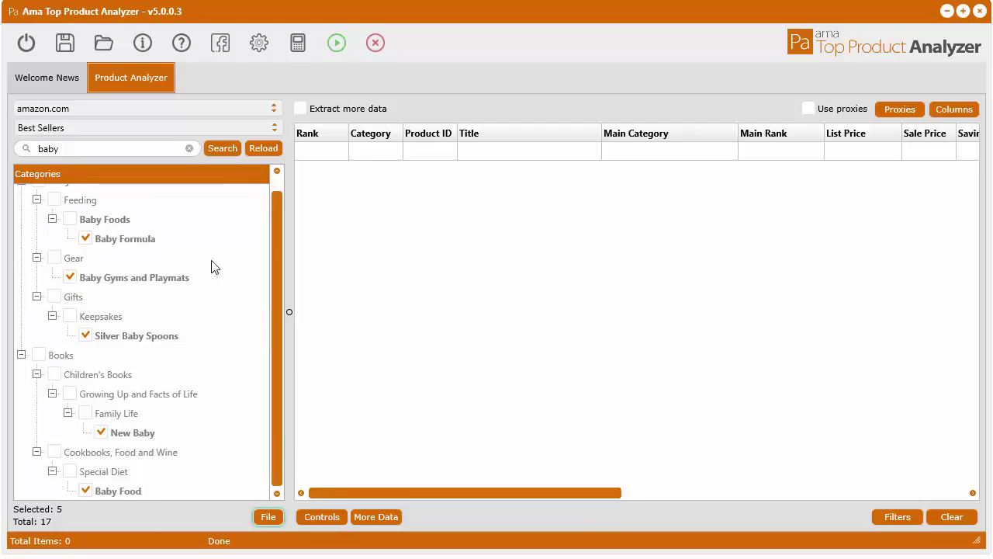
pyautogui.scroll(1, 273, 283)
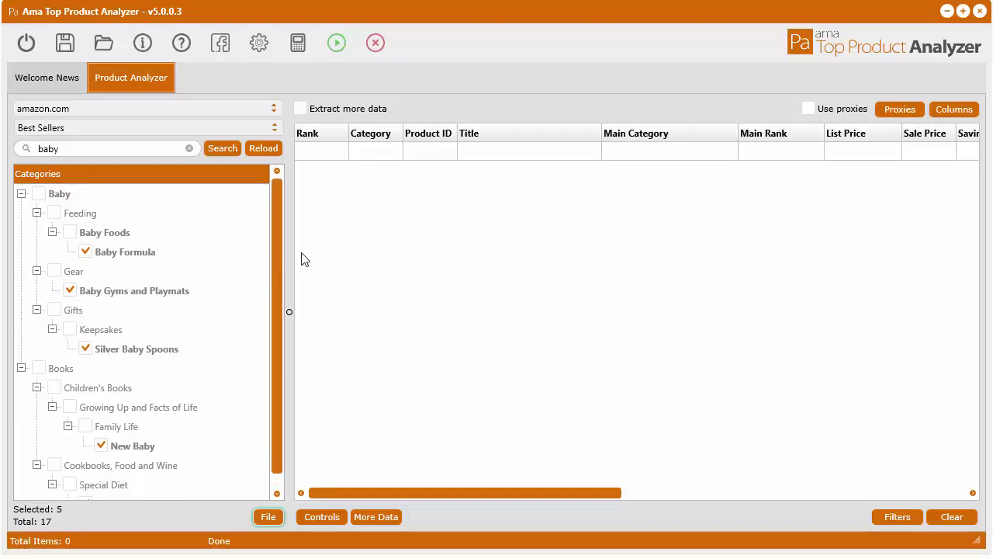
pyautogui.scroll(-1, 283, 298)
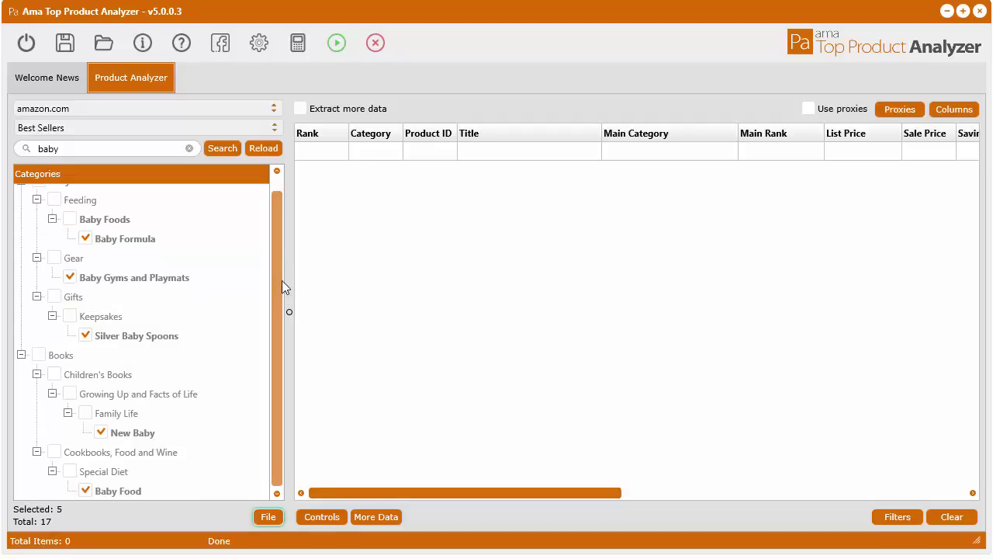
pyautogui.scroll(1, 281, 286)
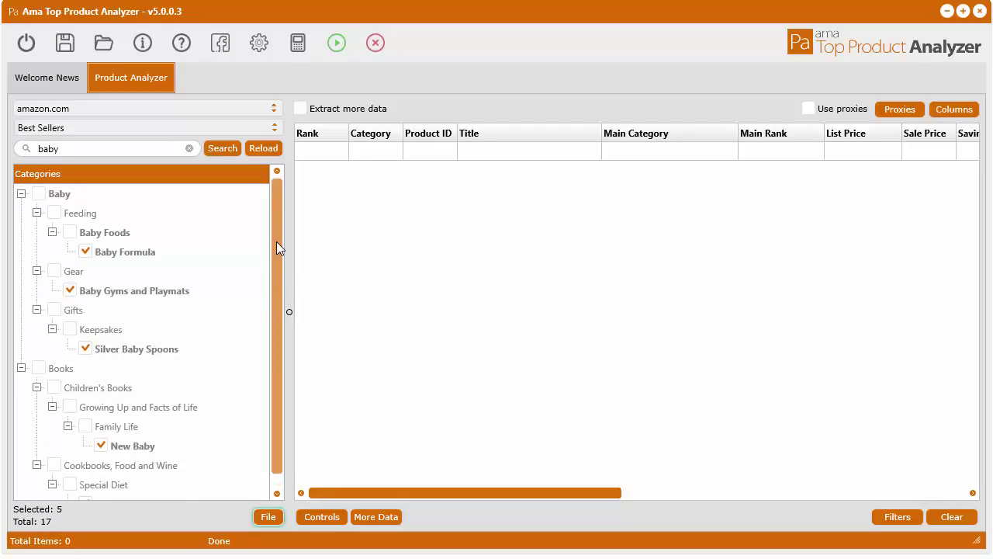
pyautogui.scroll(-1, 276, 241)
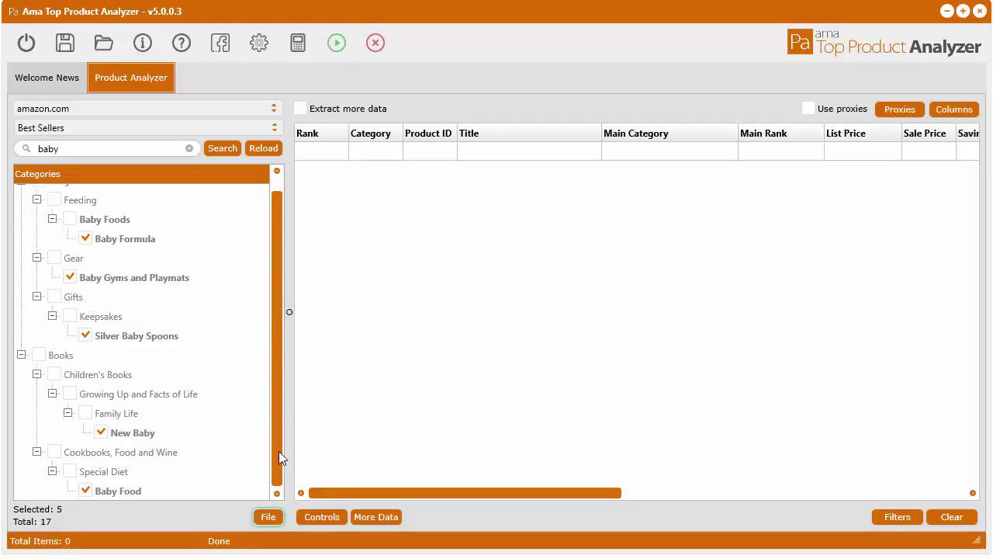
pyautogui.moveTo(279, 451); pyautogui.dragTo(282, 472)
pyautogui.moveTo(277, 437); pyautogui.dragTo(277, 407)
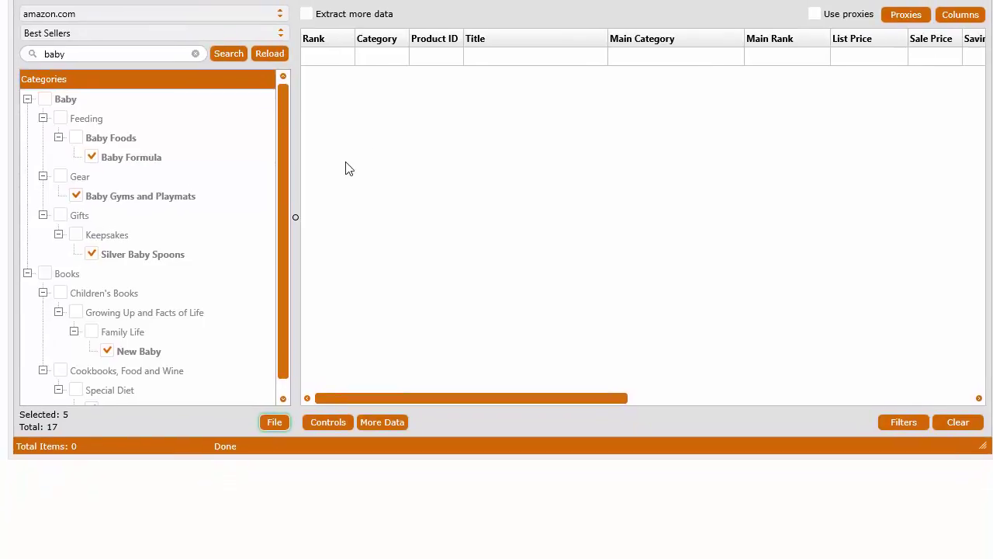
pyautogui.scroll(-1, 281, 342)
pyautogui.rightClick(146, 241)
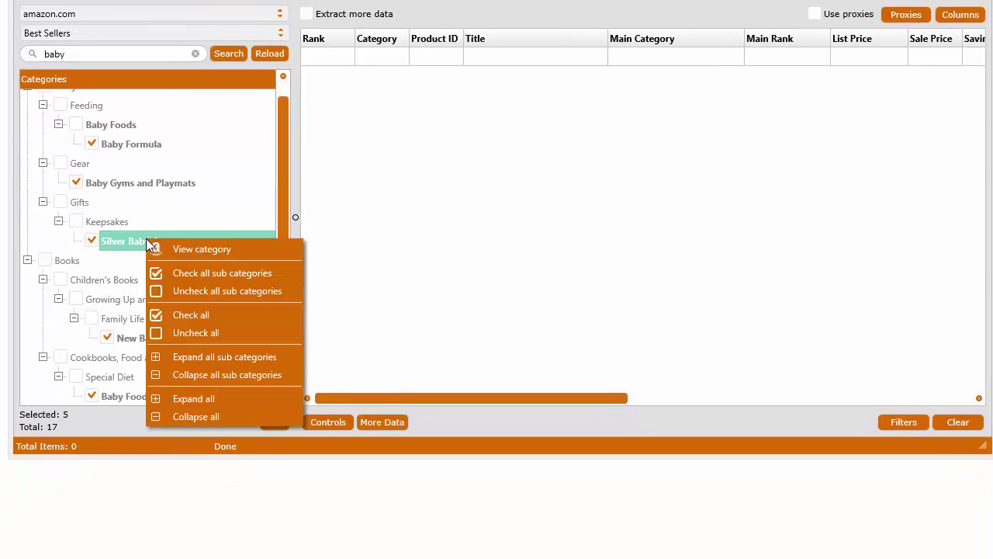
pyautogui.click(289, 374)
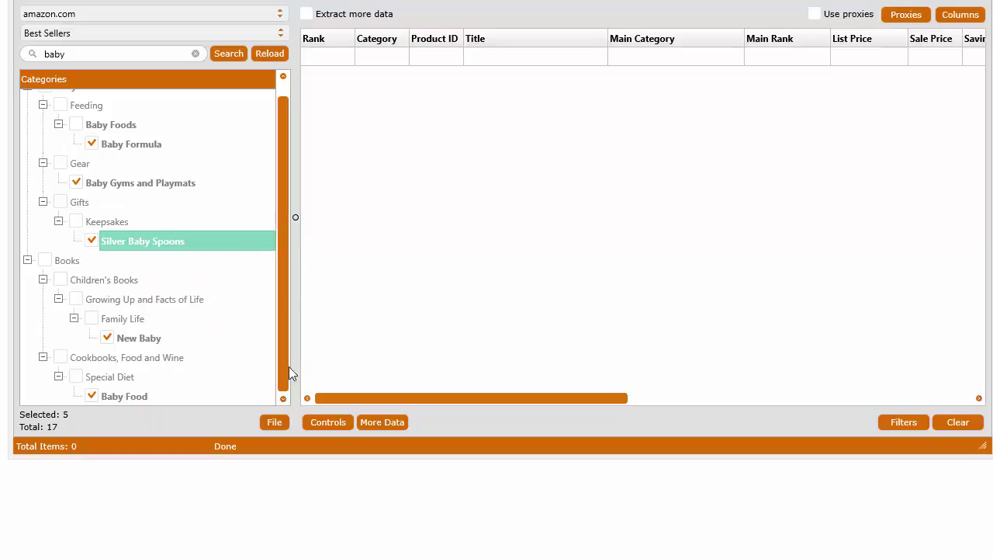
pyautogui.click(283, 419)
pyautogui.click(185, 427)
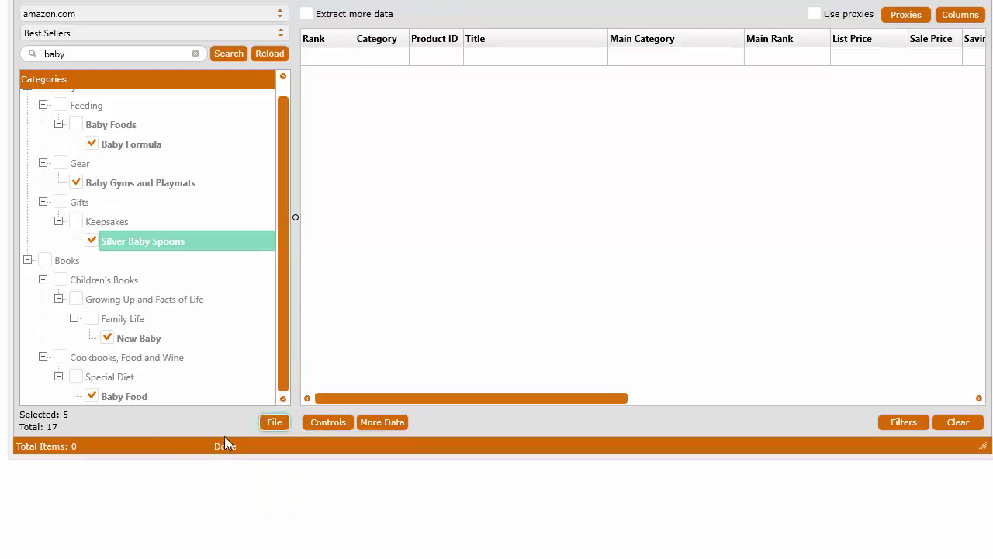